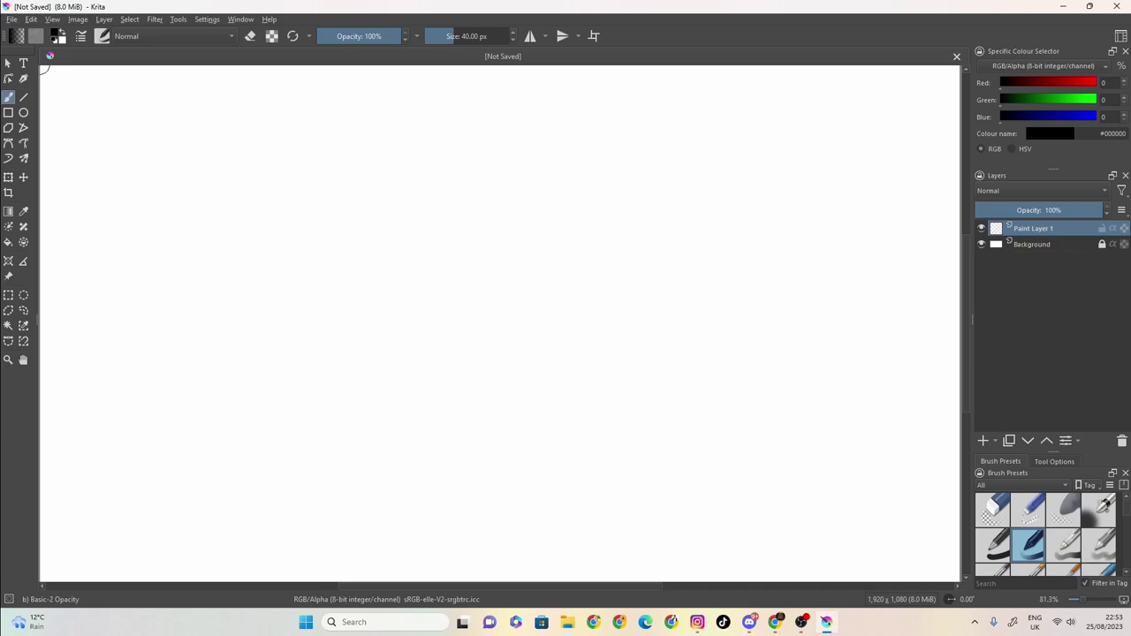
- Set the brush size to 4.74 px and sketch a three-quarter head outline with an ear
{"action": "left_click", "coordinate": [438, 40]}
{"action": "left_click_drag", "start_coordinate": [438, 40], "coordinate": [438, 41]}
{"action": "mouse_move", "coordinate": [144, 119]}
{"action": "left_mouse_down"}
{"action": "mouse_move", "coordinate": [109, 125]}
{"action": "mouse_move", "coordinate": [88, 173]}
{"action": "mouse_move", "coordinate": [109, 127]}
{"action": "mouse_move", "coordinate": [177, 118]}
{"action": "mouse_move", "coordinate": [109, 128]}
{"action": "mouse_move", "coordinate": [87, 168]}
{"action": "mouse_move", "coordinate": [98, 274]}
{"action": "left_mouse_up"}
{"action": "mouse_move", "coordinate": [84, 187]}
{"action": "left_mouse_down"}
{"action": "mouse_move", "coordinate": [106, 263]}
{"action": "mouse_move", "coordinate": [139, 286]}
{"action": "mouse_move", "coordinate": [178, 266]}
{"action": "left_mouse_up"}
{"action": "mouse_move", "coordinate": [196, 196]}
{"action": "left_mouse_down"}
{"action": "mouse_move", "coordinate": [218, 213]}
{"action": "mouse_move", "coordinate": [198, 239]}
{"action": "left_mouse_up"}
{"action": "mouse_move", "coordinate": [212, 180]}
{"action": "left_mouse_down"}
{"action": "mouse_move", "coordinate": [185, 125]}
{"action": "mouse_move", "coordinate": [209, 134]}
{"action": "mouse_move", "coordinate": [217, 176]}
{"action": "left_mouse_up"}
{"action": "mouse_move", "coordinate": [201, 128]}
{"action": "left_mouse_down"}
{"action": "mouse_move", "coordinate": [217, 182]}
{"action": "mouse_move", "coordinate": [152, 113]}
{"action": "left_mouse_up"}
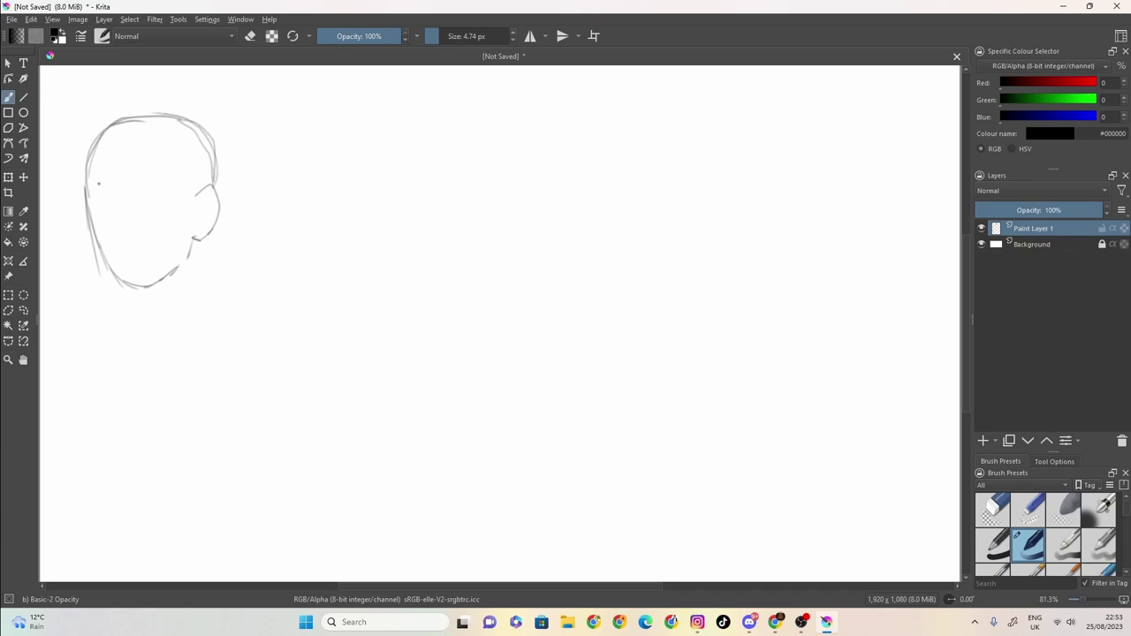
- Sketch the eyebrows, nose, shaded eyes and small mouth inside the three-quarter head
{"action": "mouse_move", "coordinate": [89, 187]}
{"action": "left_mouse_down"}
{"action": "mouse_move", "coordinate": [110, 201]}
{"action": "mouse_move", "coordinate": [85, 188]}
{"action": "mouse_move", "coordinate": [163, 187]}
{"action": "mouse_move", "coordinate": [122, 189]}
{"action": "mouse_move", "coordinate": [116, 245]}
{"action": "mouse_move", "coordinate": [129, 256]}
{"action": "left_mouse_up"}
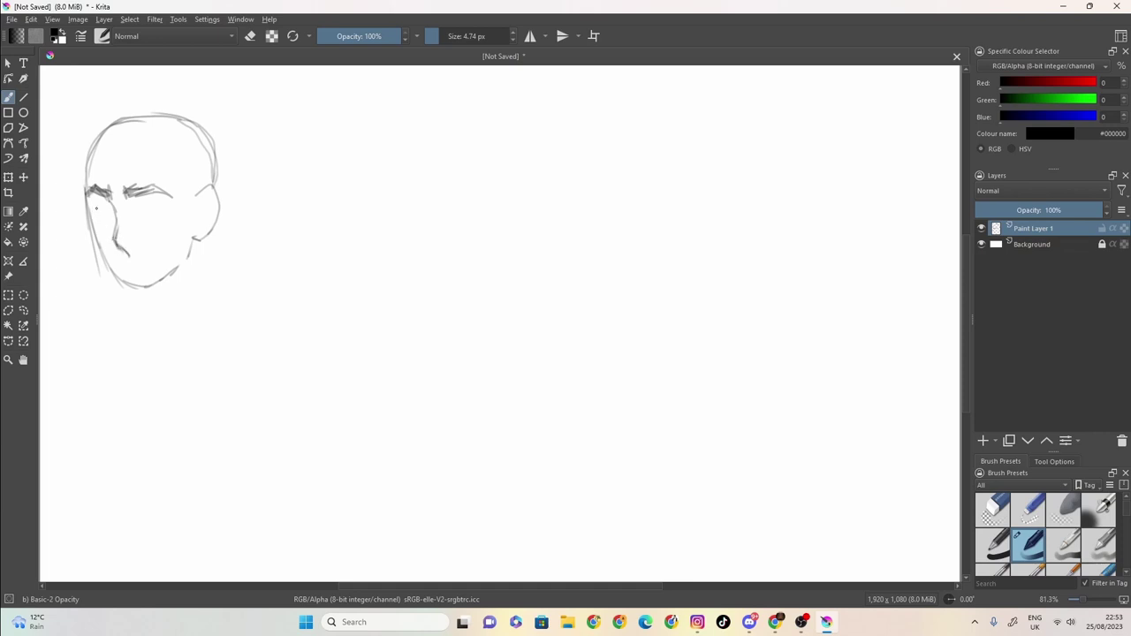
{"action": "left_click_drag", "start_coordinate": [96, 207], "coordinate": [108, 213]}
{"action": "mouse_move", "coordinate": [134, 211]}
{"action": "left_mouse_down"}
{"action": "mouse_move", "coordinate": [166, 215]}
{"action": "mouse_move", "coordinate": [101, 228]}
{"action": "mouse_move", "coordinate": [108, 211]}
{"action": "left_mouse_up"}
{"action": "mouse_move", "coordinate": [108, 210]}
{"action": "left_mouse_down"}
{"action": "mouse_move", "coordinate": [98, 222]}
{"action": "mouse_move", "coordinate": [149, 215]}
{"action": "mouse_move", "coordinate": [106, 217]}
{"action": "left_mouse_up"}
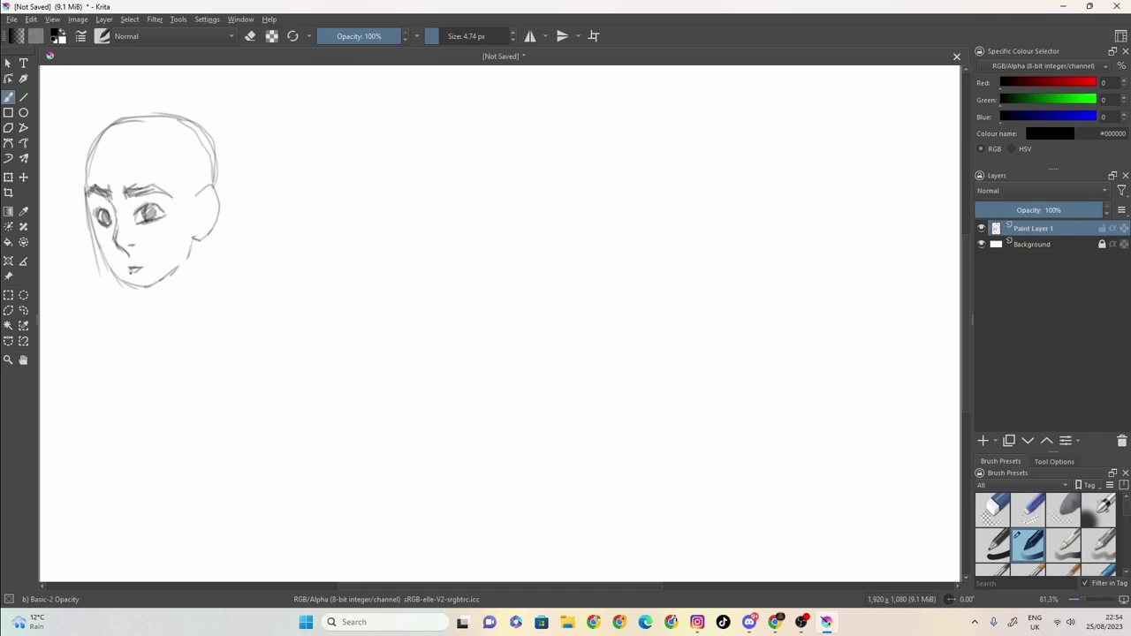
- Add the sideburn and a spiky outer hair outline around the skull of the three-quarter head
{"action": "mouse_move", "coordinate": [180, 182]}
{"action": "left_mouse_down"}
{"action": "mouse_move", "coordinate": [188, 224]}
{"action": "mouse_move", "coordinate": [192, 215]}
{"action": "left_mouse_up"}
{"action": "mouse_move", "coordinate": [88, 133]}
{"action": "left_mouse_down"}
{"action": "mouse_move", "coordinate": [67, 159]}
{"action": "mouse_move", "coordinate": [78, 160]}
{"action": "mouse_move", "coordinate": [76, 180]}
{"action": "mouse_move", "coordinate": [84, 132]}
{"action": "mouse_move", "coordinate": [71, 131]}
{"action": "mouse_move", "coordinate": [120, 102]}
{"action": "left_mouse_up"}
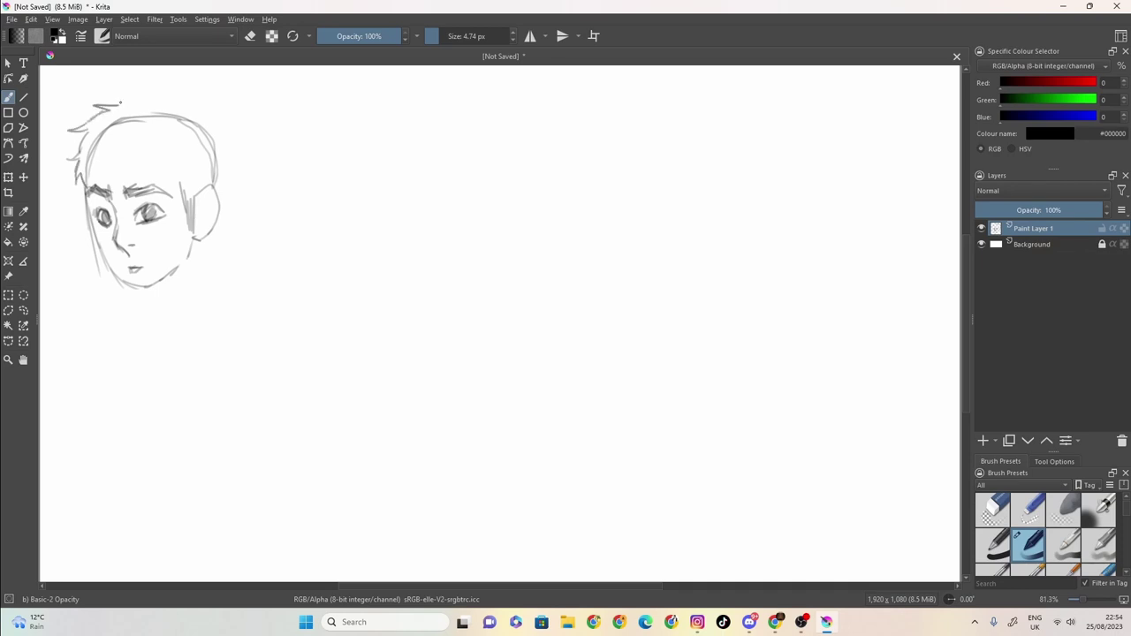
{"action": "left_click_drag", "start_coordinate": [211, 125], "coordinate": [176, 93]}
{"action": "mouse_move", "coordinate": [176, 93]}
{"action": "left_mouse_down"}
{"action": "mouse_move", "coordinate": [180, 111]}
{"action": "mouse_move", "coordinate": [108, 86]}
{"action": "left_mouse_up"}
{"action": "left_click_drag", "start_coordinate": [110, 88], "coordinate": [119, 105]}
{"action": "mouse_move", "coordinate": [214, 127]}
{"action": "left_mouse_down"}
{"action": "mouse_move", "coordinate": [237, 157]}
{"action": "mouse_move", "coordinate": [219, 217]}
{"action": "left_mouse_up"}
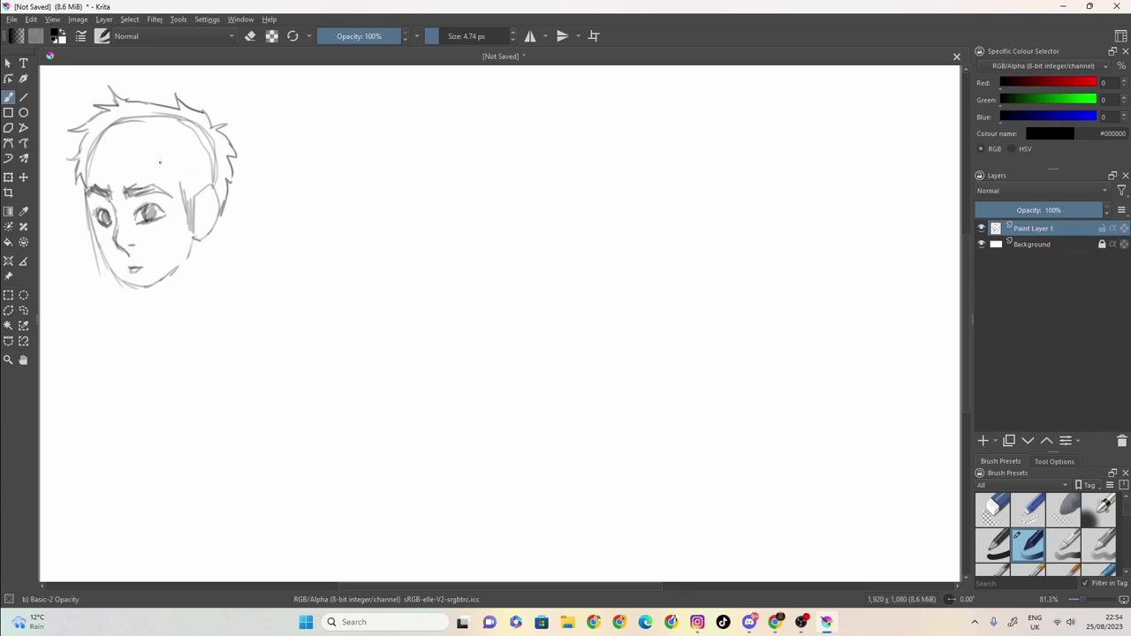
- Sketch the jagged fringe across the forehead and the hair strands above the ear
{"action": "mouse_move", "coordinate": [199, 137]}
{"action": "left_mouse_down"}
{"action": "mouse_move", "coordinate": [174, 156]}
{"action": "mouse_move", "coordinate": [187, 152]}
{"action": "mouse_move", "coordinate": [213, 182]}
{"action": "left_mouse_up"}
{"action": "left_click_drag", "start_coordinate": [212, 175], "coordinate": [208, 192]}
{"action": "mouse_move", "coordinate": [122, 133]}
{"action": "left_mouse_down"}
{"action": "mouse_move", "coordinate": [107, 162]}
{"action": "mouse_move", "coordinate": [143, 141]}
{"action": "mouse_move", "coordinate": [157, 174]}
{"action": "mouse_move", "coordinate": [176, 147]}
{"action": "left_mouse_up"}
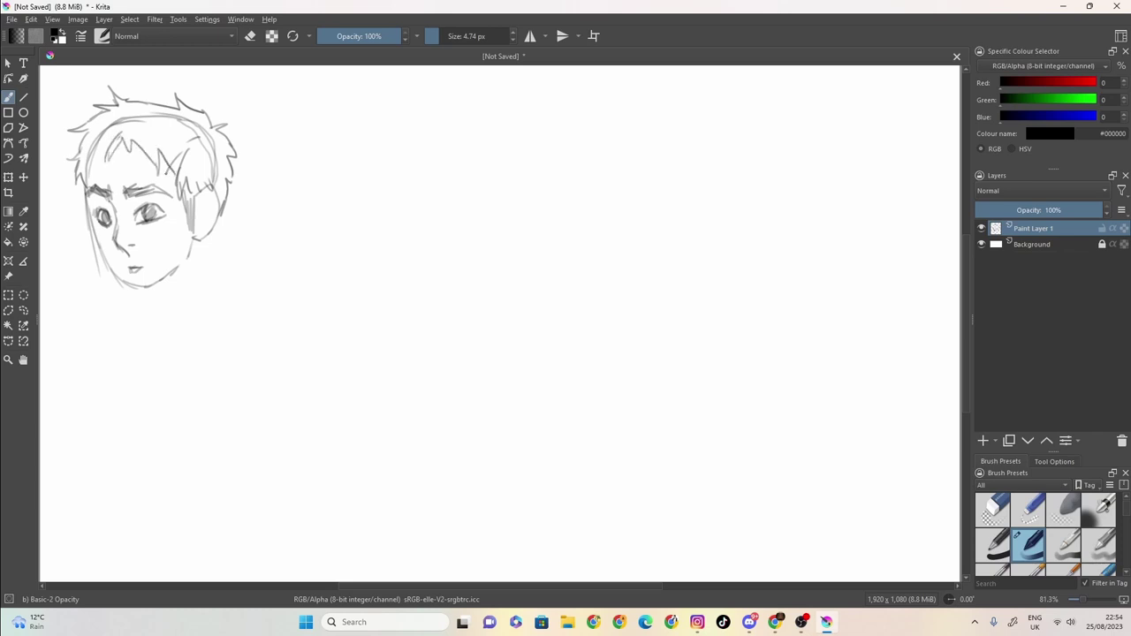
{"action": "left_click_drag", "start_coordinate": [105, 146], "coordinate": [84, 177]}
- Strengthen the jawline, draw both sides of the neck and hatch the shadow under the chin
{"action": "mouse_move", "coordinate": [188, 224]}
{"action": "left_mouse_down"}
{"action": "mouse_move", "coordinate": [184, 264]}
{"action": "mouse_move", "coordinate": [187, 253]}
{"action": "mouse_move", "coordinate": [155, 280]}
{"action": "mouse_move", "coordinate": [137, 278]}
{"action": "mouse_move", "coordinate": [167, 327]}
{"action": "left_mouse_up"}
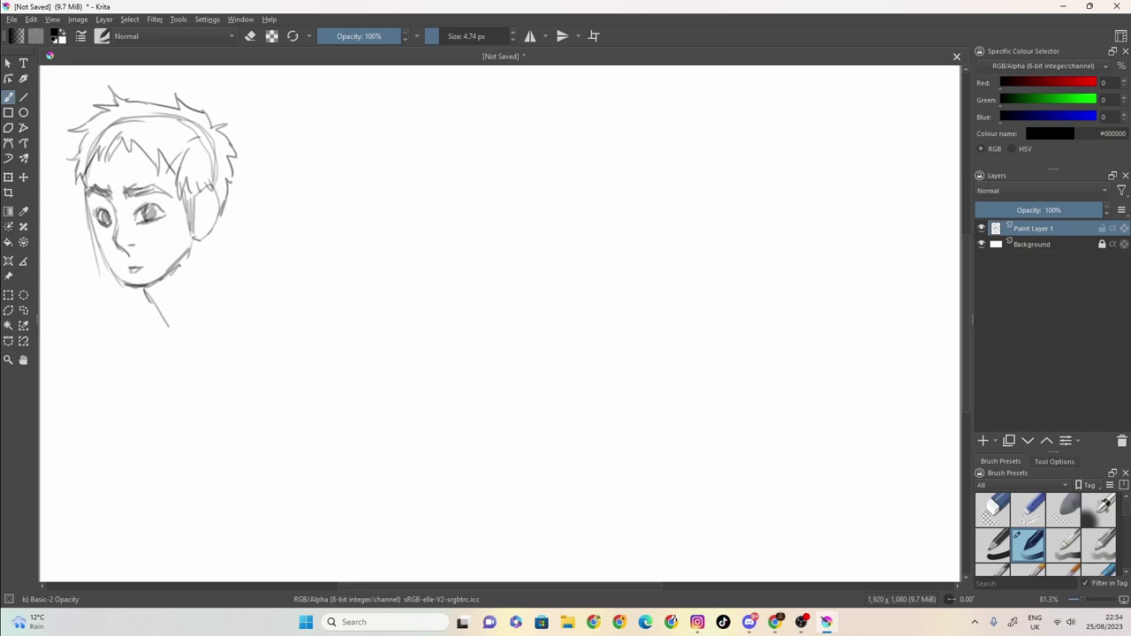
{"action": "mouse_move", "coordinate": [186, 256]}
{"action": "left_mouse_down"}
{"action": "mouse_move", "coordinate": [166, 307]}
{"action": "mouse_move", "coordinate": [145, 295]}
{"action": "mouse_move", "coordinate": [150, 316]}
{"action": "left_mouse_up"}
{"action": "mouse_move", "coordinate": [217, 221]}
{"action": "left_mouse_down"}
{"action": "mouse_move", "coordinate": [210, 275]}
{"action": "mouse_move", "coordinate": [199, 244]}
{"action": "mouse_move", "coordinate": [222, 298]}
{"action": "left_mouse_up"}
{"action": "left_click_drag", "start_coordinate": [142, 289], "coordinate": [166, 339]}
{"action": "mouse_move", "coordinate": [180, 265]}
{"action": "left_mouse_down"}
{"action": "mouse_move", "coordinate": [164, 317]}
{"action": "mouse_move", "coordinate": [161, 299]}
{"action": "left_mouse_up"}
{"action": "mouse_move", "coordinate": [189, 228]}
{"action": "left_mouse_down"}
{"action": "mouse_move", "coordinate": [186, 256]}
{"action": "mouse_move", "coordinate": [161, 276]}
{"action": "mouse_move", "coordinate": [170, 281]}
{"action": "left_mouse_up"}
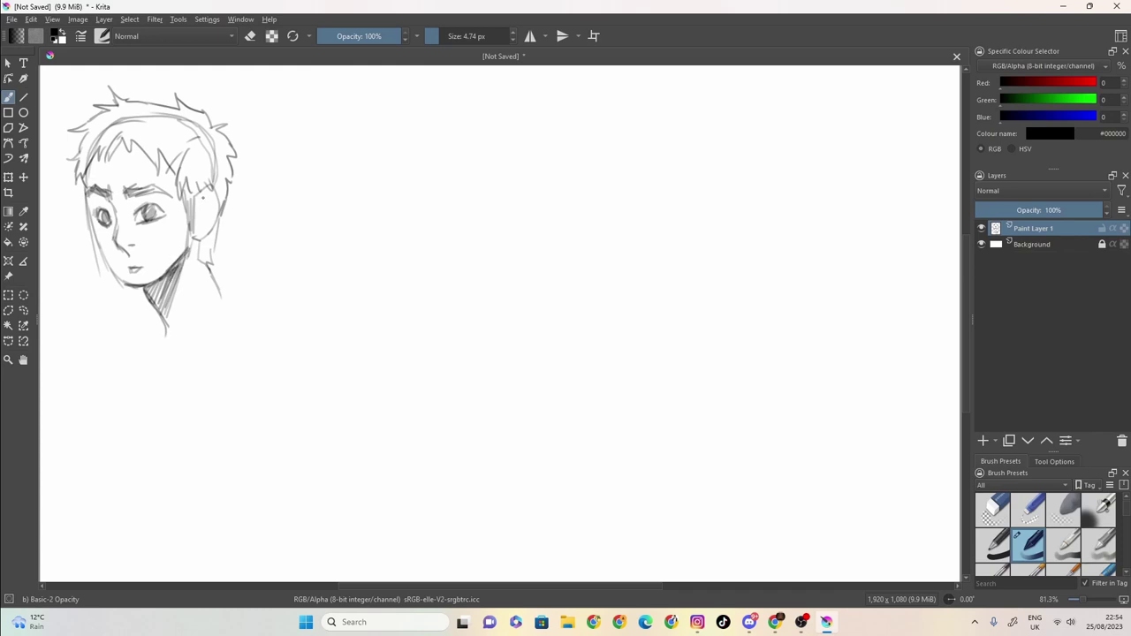
- Detail the inner ear and sketch the sloping shoulder lines on both sides of the neck
{"action": "left_click_drag", "start_coordinate": [204, 199], "coordinate": [198, 231]}
{"action": "left_click_drag", "start_coordinate": [148, 307], "coordinate": [118, 333]}
{"action": "mouse_move", "coordinate": [204, 265]}
{"action": "left_mouse_down"}
{"action": "mouse_move", "coordinate": [210, 286]}
{"action": "mouse_move", "coordinate": [252, 320]}
{"action": "left_mouse_up"}
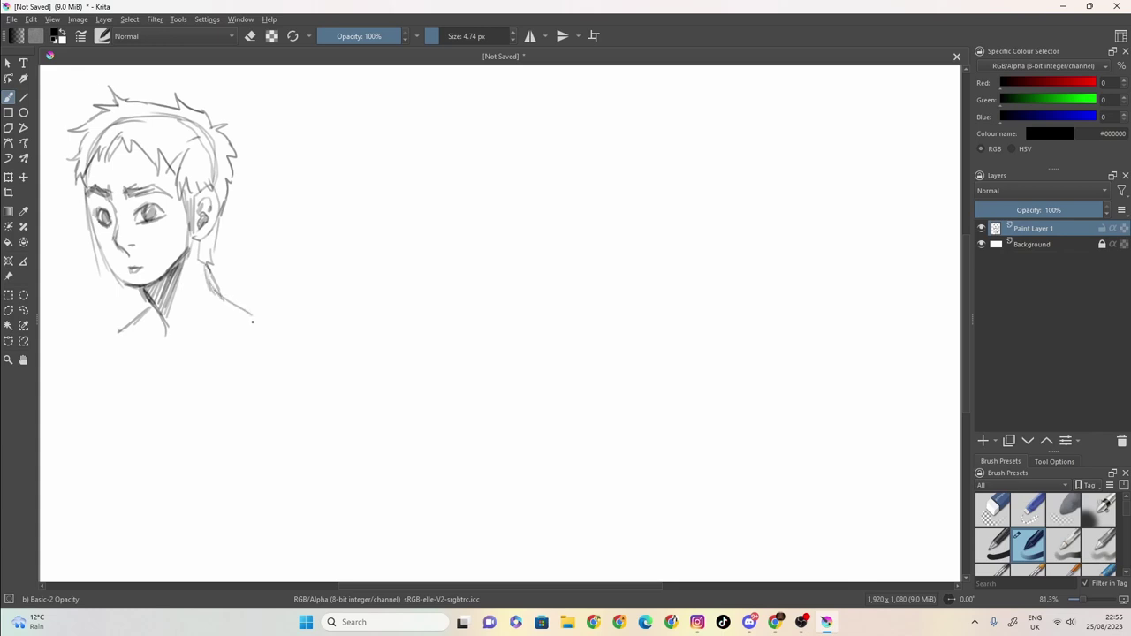
- Sketch the collarbones and close the bust with a curved lower edge
{"action": "mouse_move", "coordinate": [131, 341]}
{"action": "left_mouse_down"}
{"action": "mouse_move", "coordinate": [192, 355]}
{"action": "mouse_move", "coordinate": [173, 356]}
{"action": "left_mouse_up"}
{"action": "mouse_move", "coordinate": [214, 290]}
{"action": "left_mouse_down"}
{"action": "mouse_move", "coordinate": [254, 317]}
{"action": "mouse_move", "coordinate": [239, 343]}
{"action": "left_mouse_up"}
{"action": "left_click_drag", "start_coordinate": [255, 329], "coordinate": [232, 352]}
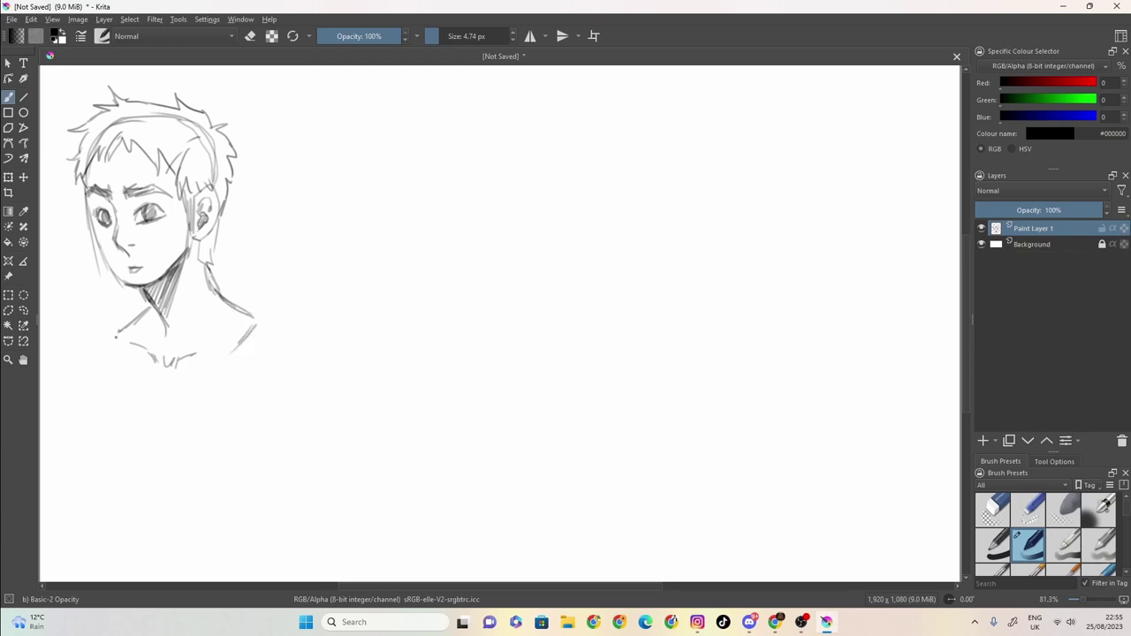
{"action": "mouse_move", "coordinate": [115, 336]}
{"action": "left_mouse_down"}
{"action": "mouse_move", "coordinate": [136, 370]}
{"action": "mouse_move", "coordinate": [199, 383]}
{"action": "mouse_move", "coordinate": [251, 336]}
{"action": "mouse_move", "coordinate": [253, 317]}
{"action": "mouse_move", "coordinate": [237, 351]}
{"action": "left_mouse_up"}
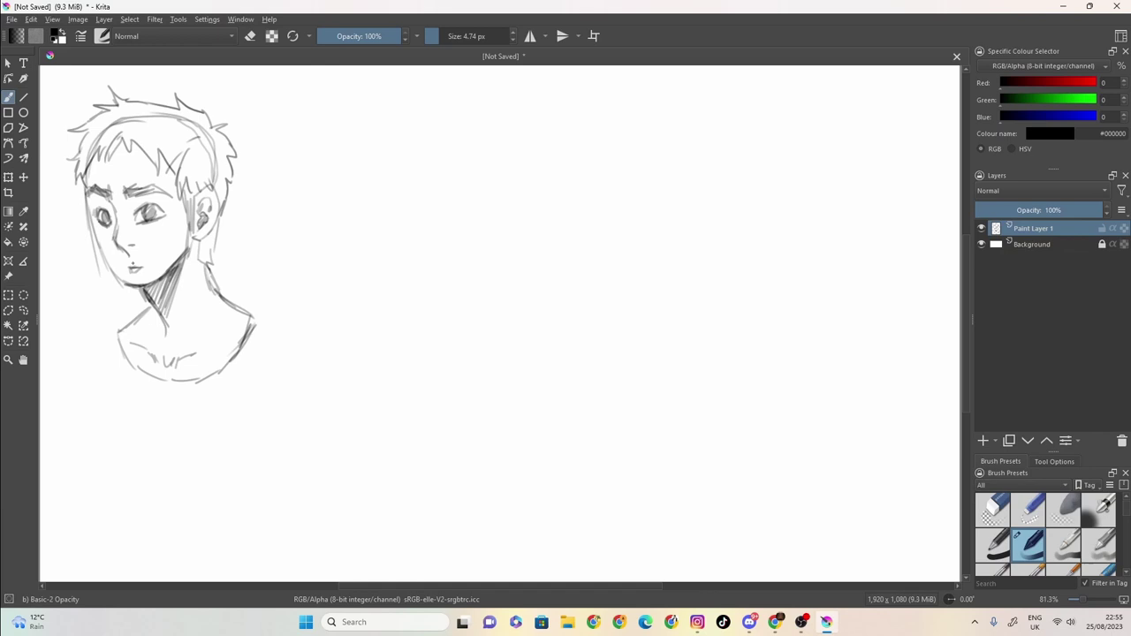
{"action": "mouse_move", "coordinate": [81, 187]}
{"action": "left_mouse_down"}
{"action": "mouse_move", "coordinate": [94, 240]}
{"action": "mouse_move", "coordinate": [78, 203]}
{"action": "left_mouse_up"}
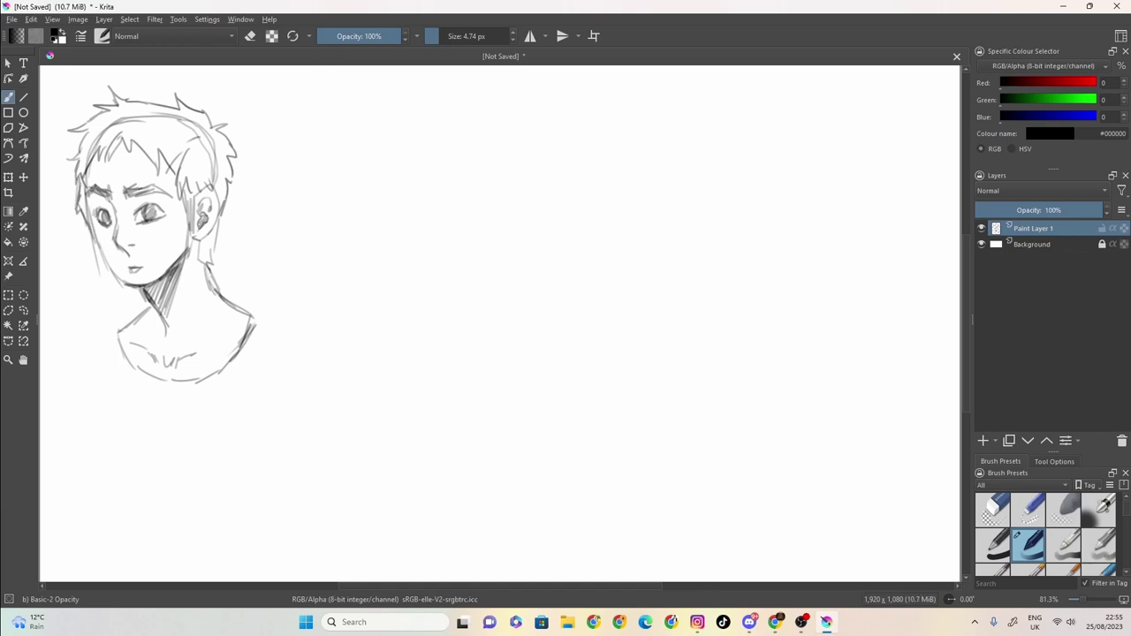
{"action": "key", "text": "ctrl+z"}
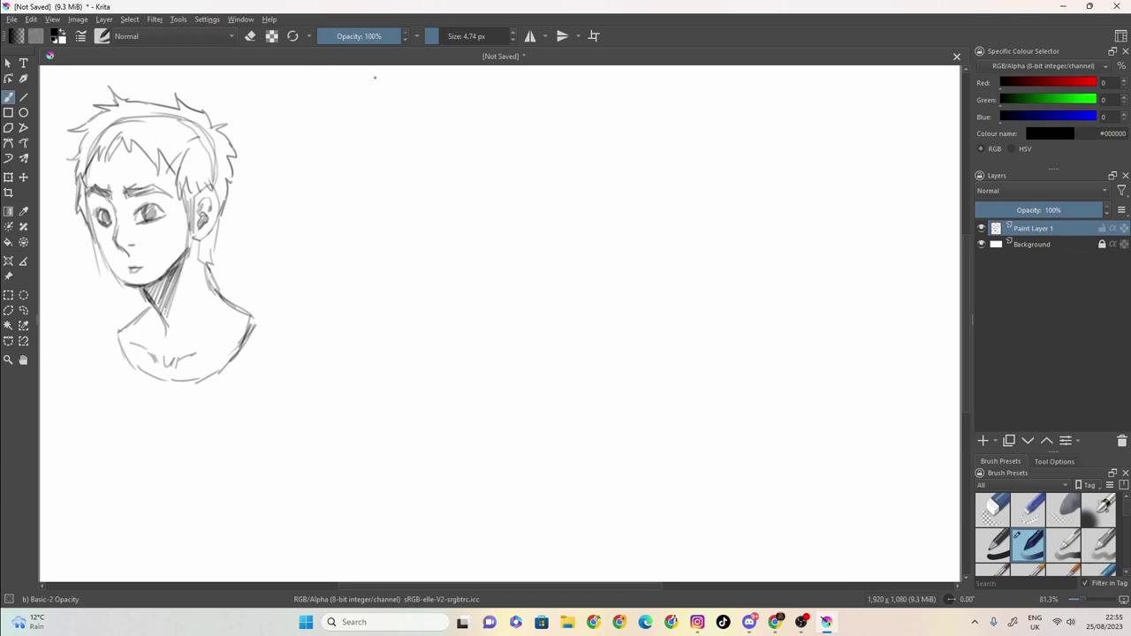
- Start a construction grid beside the portrait with a top edge and a long vertical line down its near side
{"action": "mouse_move", "coordinate": [301, 83]}
{"action": "left_mouse_down"}
{"action": "mouse_move", "coordinate": [406, 79]}
{"action": "mouse_move", "coordinate": [291, 117]}
{"action": "mouse_move", "coordinate": [292, 244]}
{"action": "left_mouse_up"}
{"action": "left_click_drag", "start_coordinate": [291, 202], "coordinate": [292, 318]}
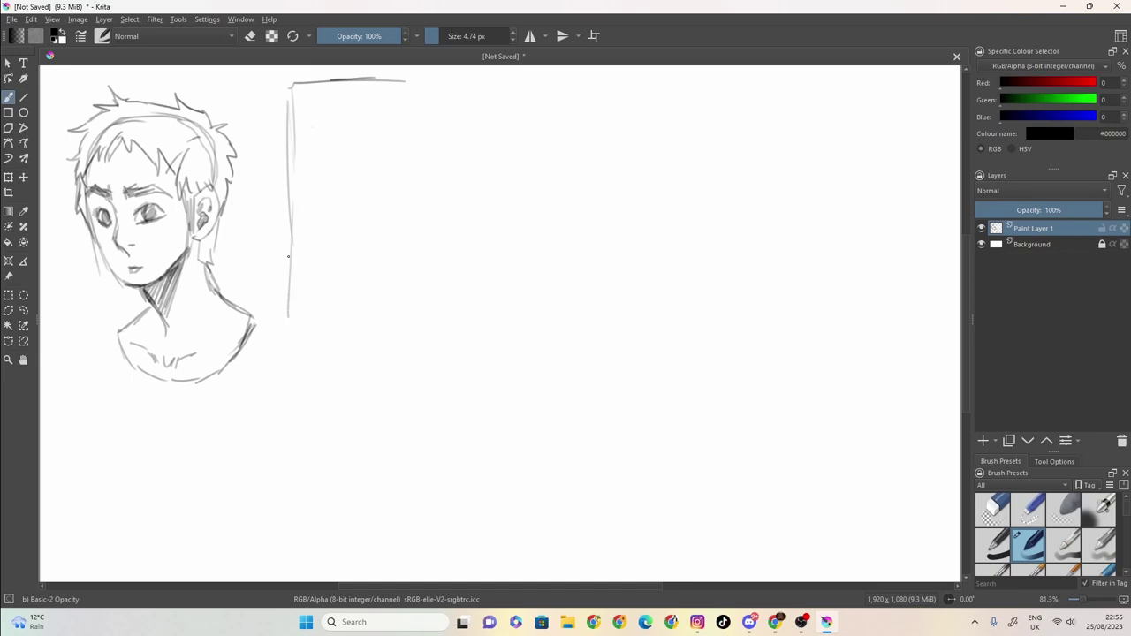
{"action": "left_click_drag", "start_coordinate": [287, 263], "coordinate": [288, 369]}
{"action": "left_click_drag", "start_coordinate": [290, 194], "coordinate": [291, 322]}
{"action": "left_click_drag", "start_coordinate": [292, 277], "coordinate": [295, 419]}
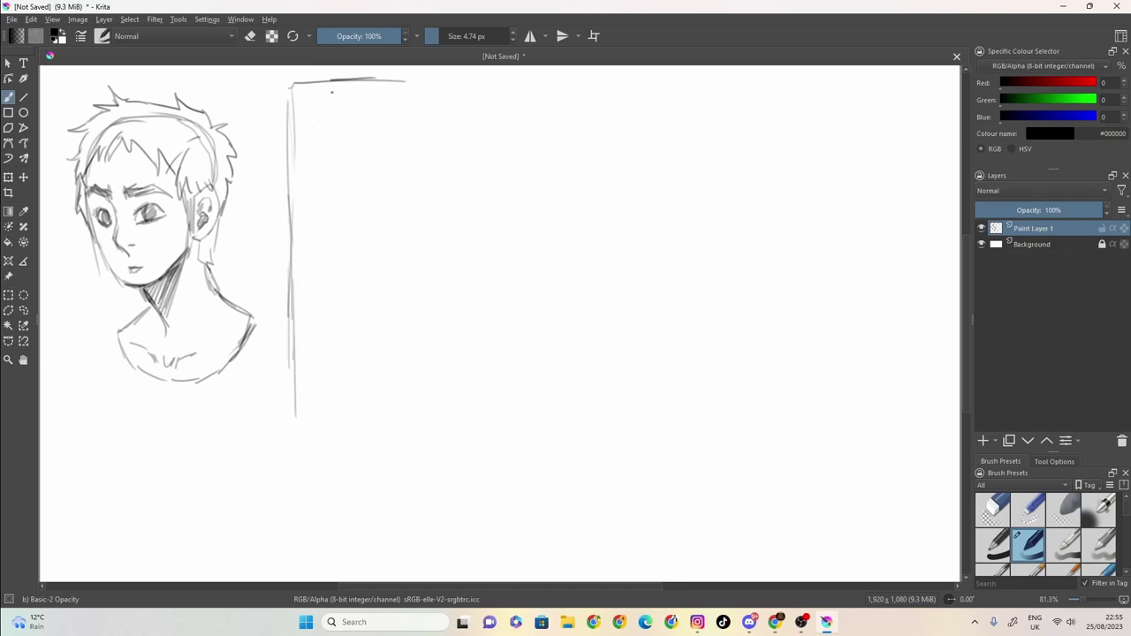
{"action": "mouse_move", "coordinate": [290, 86]}
{"action": "left_mouse_down"}
{"action": "mouse_move", "coordinate": [324, 88]}
{"action": "mouse_move", "coordinate": [292, 139]}
{"action": "left_mouse_up"}
- Draw a second full-height vertical grid line parallel to the first
{"action": "left_click_drag", "start_coordinate": [341, 82], "coordinate": [340, 218]}
{"action": "left_click_drag", "start_coordinate": [339, 149], "coordinate": [339, 265]}
{"action": "left_click_drag", "start_coordinate": [338, 193], "coordinate": [340, 332]}
{"action": "left_click_drag", "start_coordinate": [339, 259], "coordinate": [340, 373]}
{"action": "left_click_drag", "start_coordinate": [341, 332], "coordinate": [341, 405]}
{"action": "left_click_drag", "start_coordinate": [339, 358], "coordinate": [340, 419]}
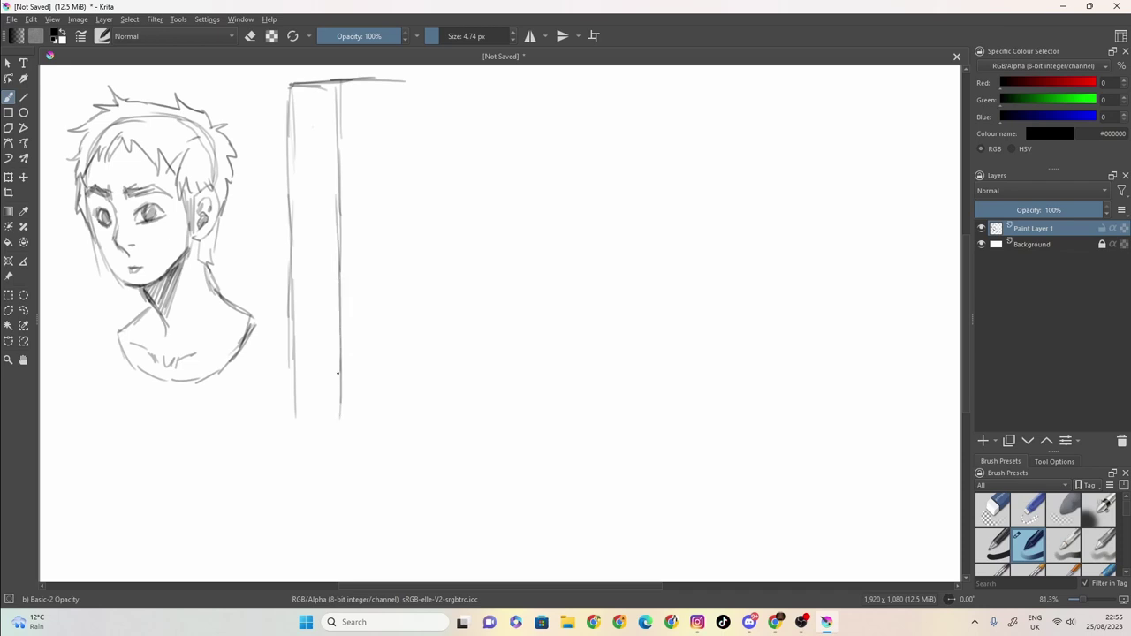
- Draw a third full-height vertical grid line at the same spacing
{"action": "left_click_drag", "start_coordinate": [386, 85], "coordinate": [388, 253]}
{"action": "left_click_drag", "start_coordinate": [385, 142], "coordinate": [386, 280]}
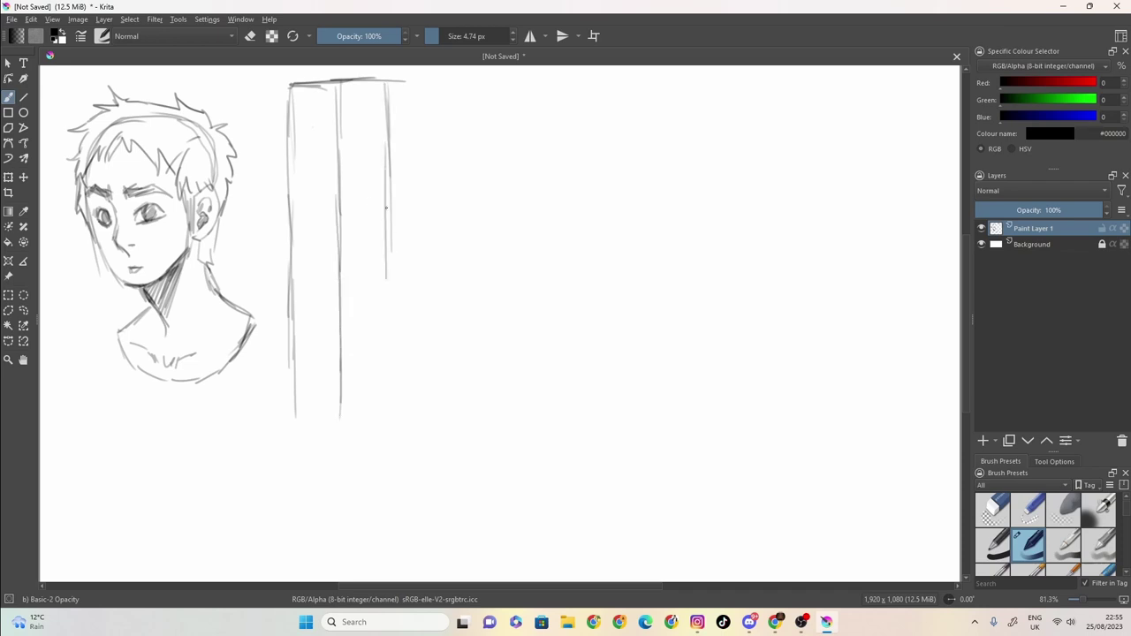
{"action": "left_click_drag", "start_coordinate": [386, 207], "coordinate": [389, 343]}
{"action": "left_click_drag", "start_coordinate": [389, 244], "coordinate": [391, 422]}
{"action": "left_click_drag", "start_coordinate": [386, 311], "coordinate": [388, 398]}
{"action": "left_click_drag", "start_coordinate": [385, 227], "coordinate": [384, 247]}
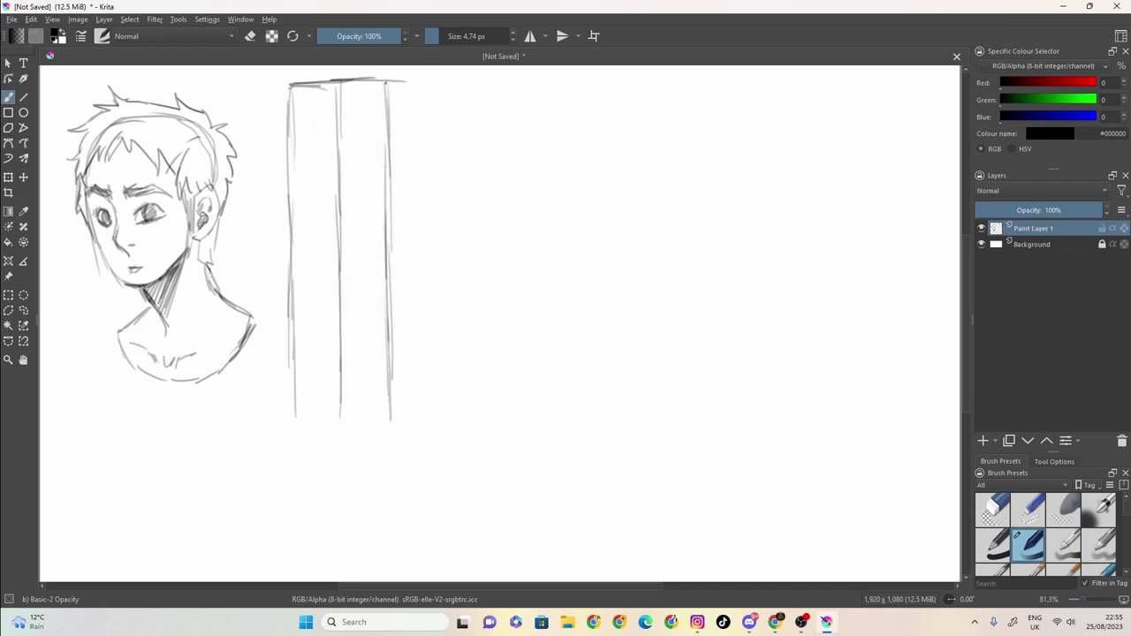
- Extend the grid's top edge and close its far side with a fourth full-height vertical line
{"action": "mouse_move", "coordinate": [385, 83]}
{"action": "left_mouse_down"}
{"action": "mouse_move", "coordinate": [439, 78]}
{"action": "mouse_move", "coordinate": [441, 166]}
{"action": "left_mouse_up"}
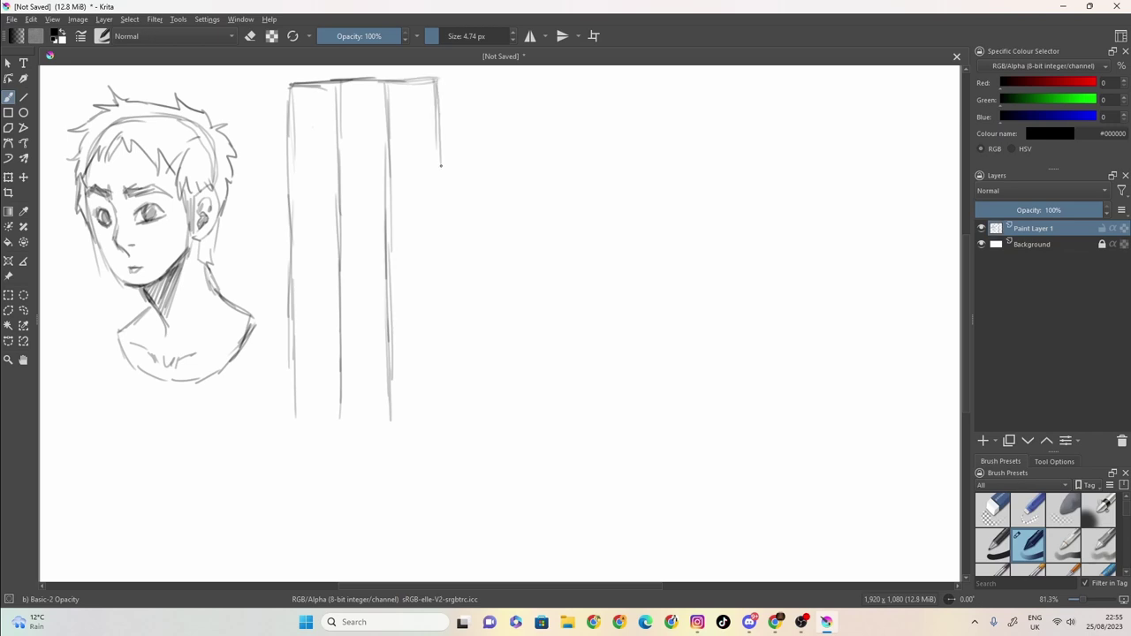
{"action": "left_click_drag", "start_coordinate": [442, 99], "coordinate": [443, 221]}
{"action": "left_click_drag", "start_coordinate": [440, 129], "coordinate": [438, 278]}
{"action": "left_click_drag", "start_coordinate": [437, 210], "coordinate": [439, 419]}
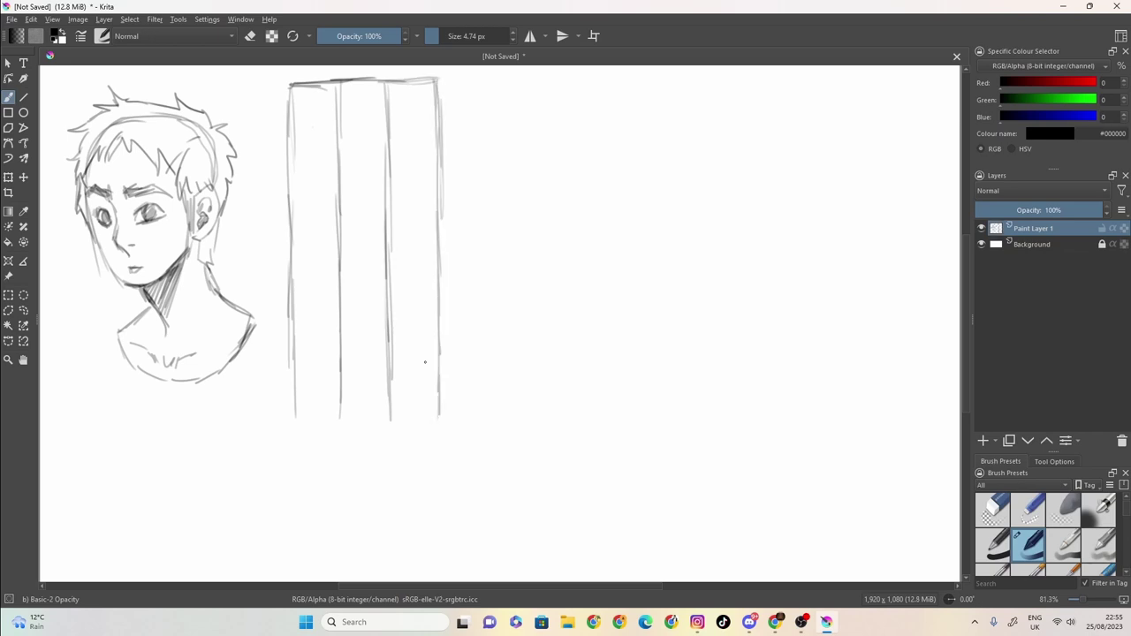
- Split each of the three grid columns in half with a full-height vertical line
{"action": "left_click_drag", "start_coordinate": [410, 84], "coordinate": [414, 302]}
{"action": "left_click_drag", "start_coordinate": [414, 256], "coordinate": [416, 415]}
{"action": "left_click_drag", "start_coordinate": [361, 82], "coordinate": [363, 272]}
{"action": "left_click_drag", "start_coordinate": [362, 223], "coordinate": [366, 416]}
{"action": "left_click_drag", "start_coordinate": [315, 85], "coordinate": [316, 203]}
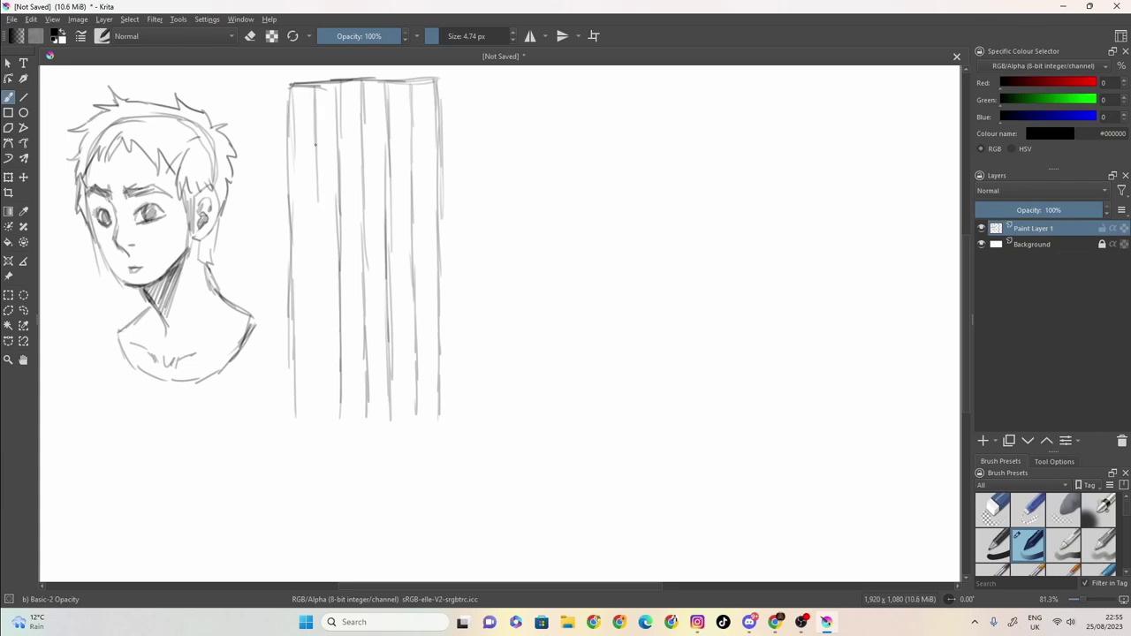
{"action": "left_click_drag", "start_coordinate": [316, 134], "coordinate": [316, 270]}
{"action": "left_click_drag", "start_coordinate": [316, 198], "coordinate": [317, 345]}
{"action": "left_click_drag", "start_coordinate": [316, 285], "coordinate": [318, 405]}
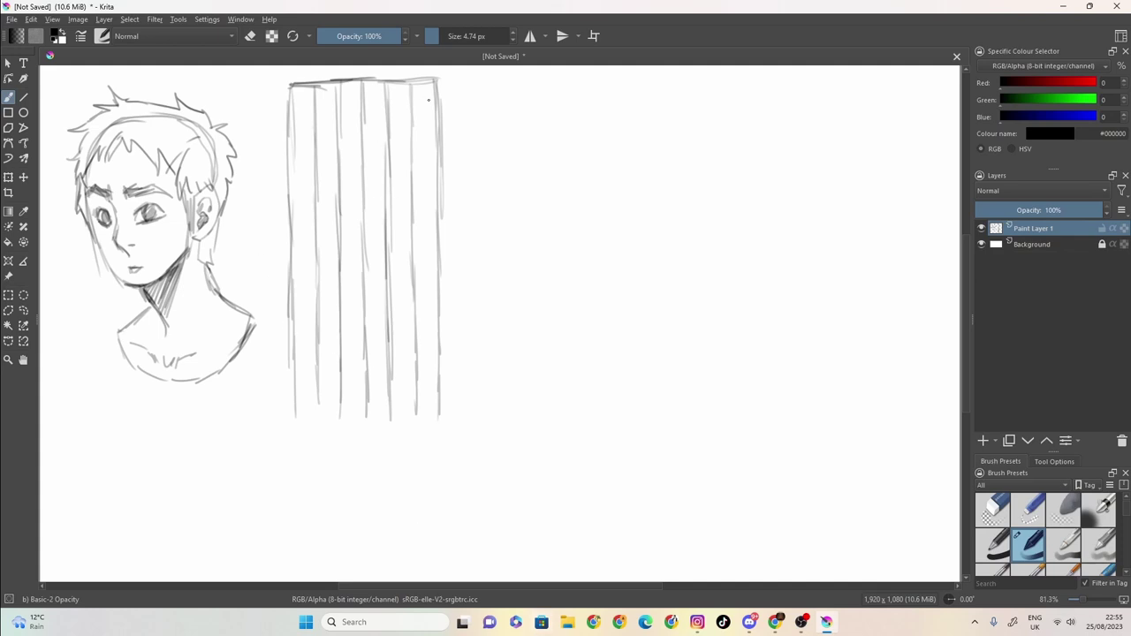
- Draw horizontal lines across the upper part of the grid to divide it into rows
{"action": "left_click_drag", "start_coordinate": [438, 108], "coordinate": [290, 111]}
{"action": "left_click_drag", "start_coordinate": [292, 112], "coordinate": [338, 112]}
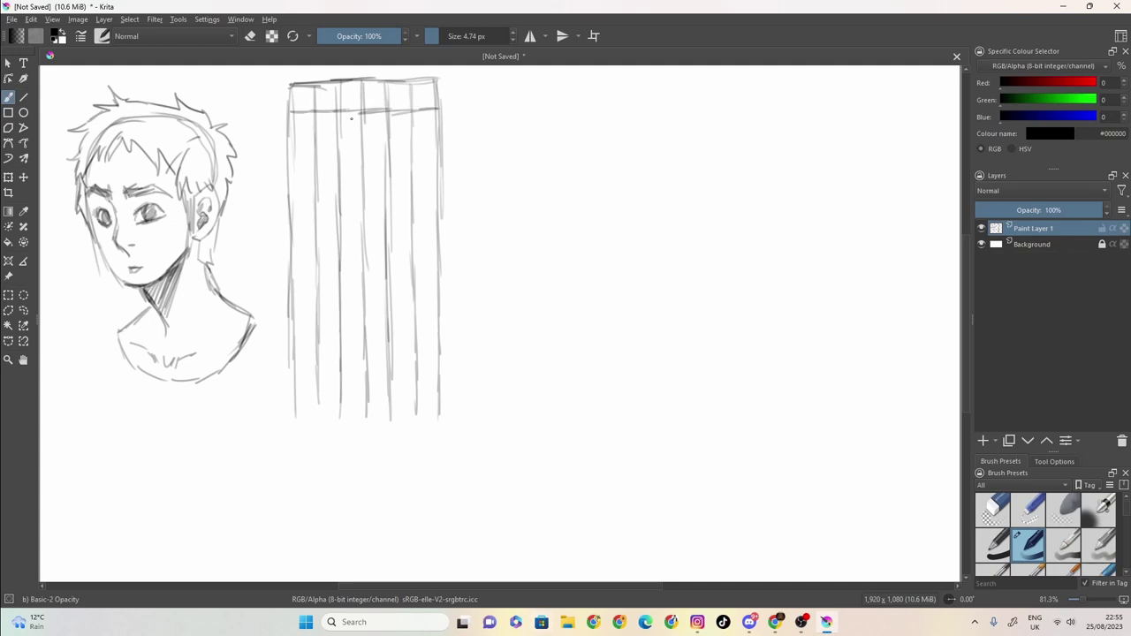
{"action": "left_click_drag", "start_coordinate": [431, 161], "coordinate": [284, 163]}
{"action": "mouse_move", "coordinate": [432, 214]}
{"action": "left_mouse_down"}
{"action": "mouse_move", "coordinate": [301, 219]}
{"action": "mouse_move", "coordinate": [339, 218]}
{"action": "left_mouse_up"}
{"action": "left_click_drag", "start_coordinate": [431, 270], "coordinate": [299, 268]}
{"action": "mouse_move", "coordinate": [440, 136]}
{"action": "left_mouse_down"}
{"action": "mouse_move", "coordinate": [290, 138]}
{"action": "mouse_move", "coordinate": [382, 137]}
{"action": "left_mouse_up"}
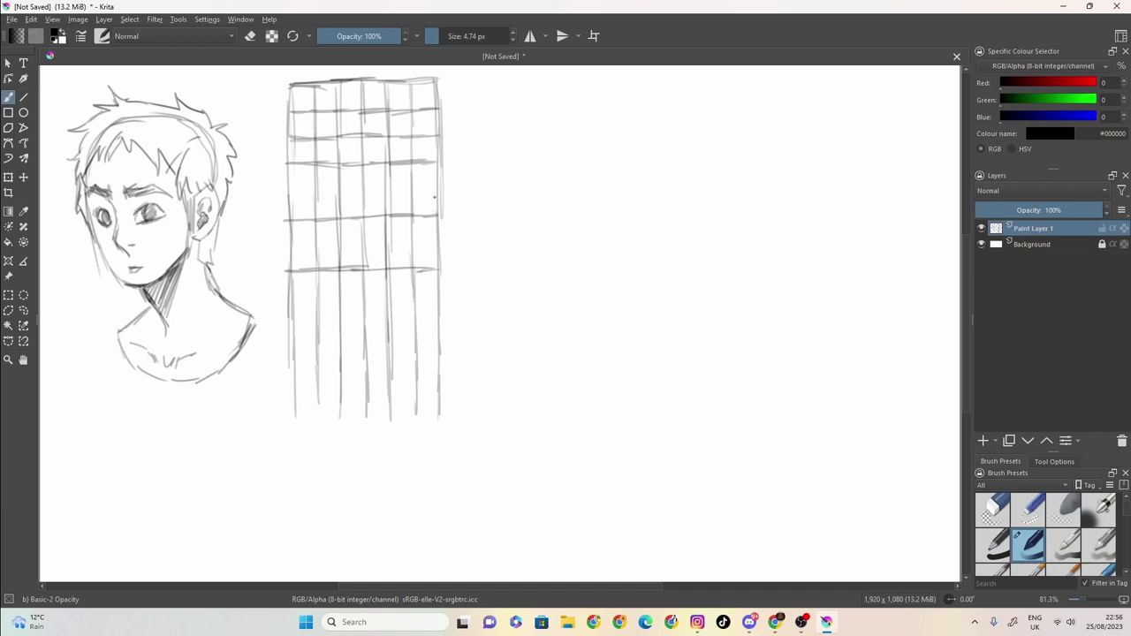
{"action": "left_click_drag", "start_coordinate": [438, 187], "coordinate": [427, 188]}
- Switch to Chrome and look through the open tabs and the recently closed pages in the history
{"action": "left_click", "coordinate": [775, 622]}
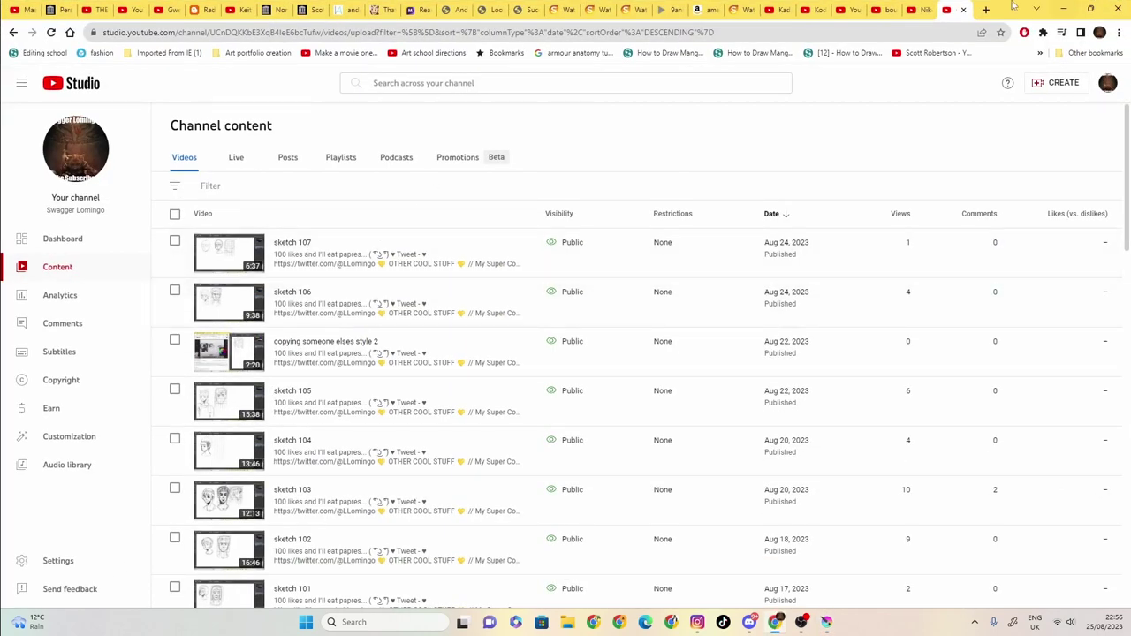
{"action": "left_click", "coordinate": [916, 10]}
{"action": "left_click", "coordinate": [952, 10]}
{"action": "left_click", "coordinate": [1118, 32]}
{"action": "mouse_move", "coordinate": [989, 101]}
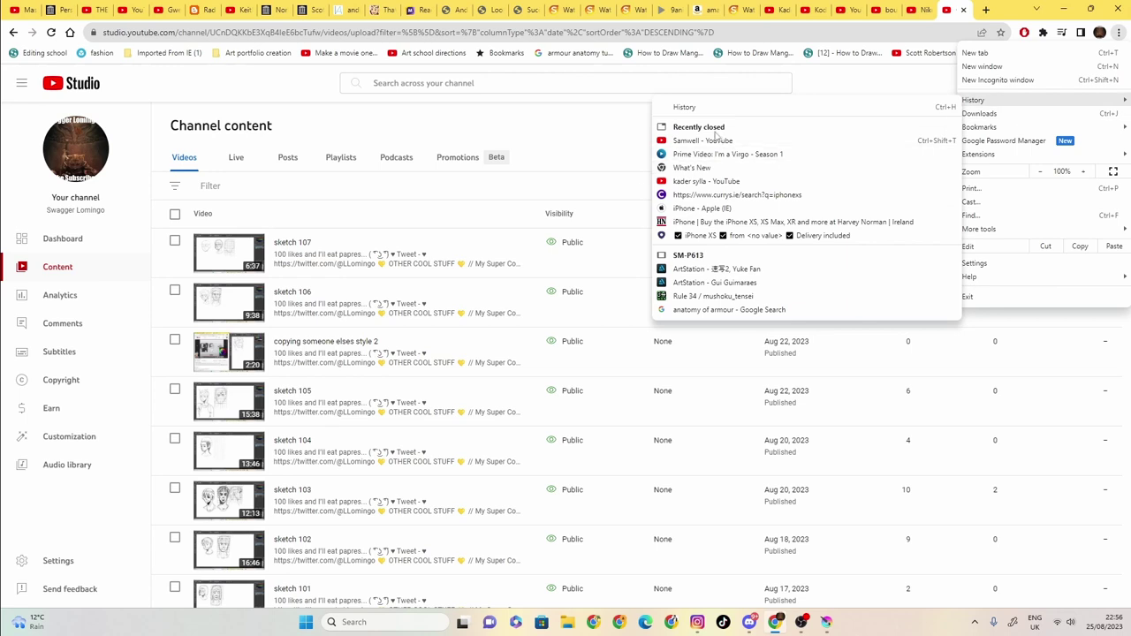
{"action": "left_click", "coordinate": [616, 152]}
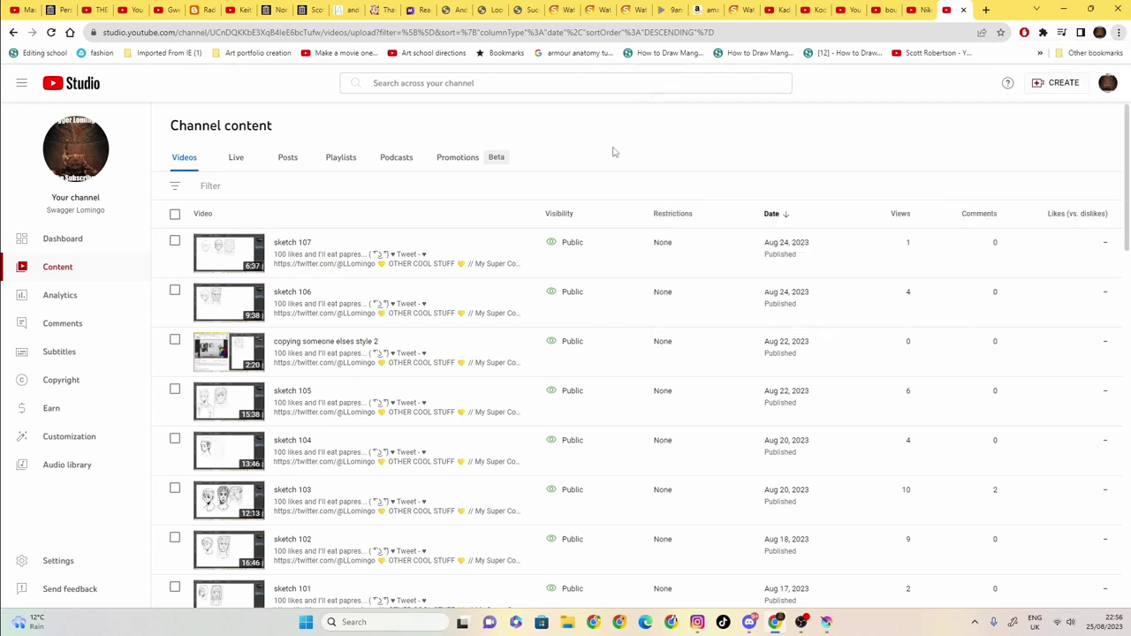
- Play the "bouncin" YouTube video and set it to loop
{"action": "left_click", "coordinate": [933, 8]}
{"action": "left_click", "coordinate": [880, 10]}
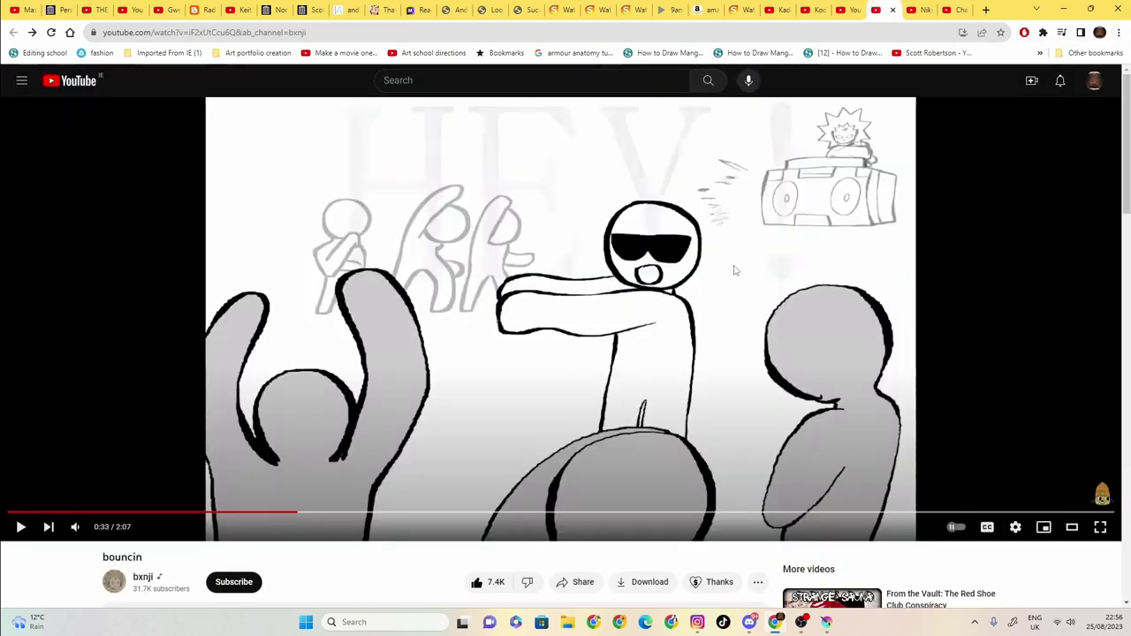
{"action": "right_click", "coordinate": [818, 474]}
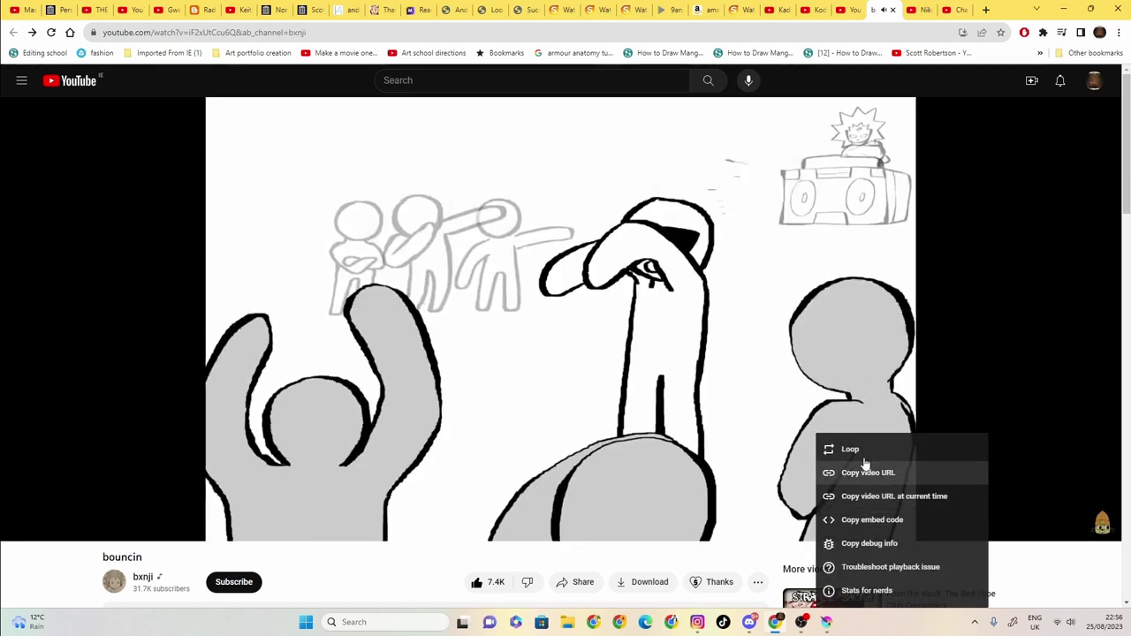
{"action": "left_click", "coordinate": [863, 454]}
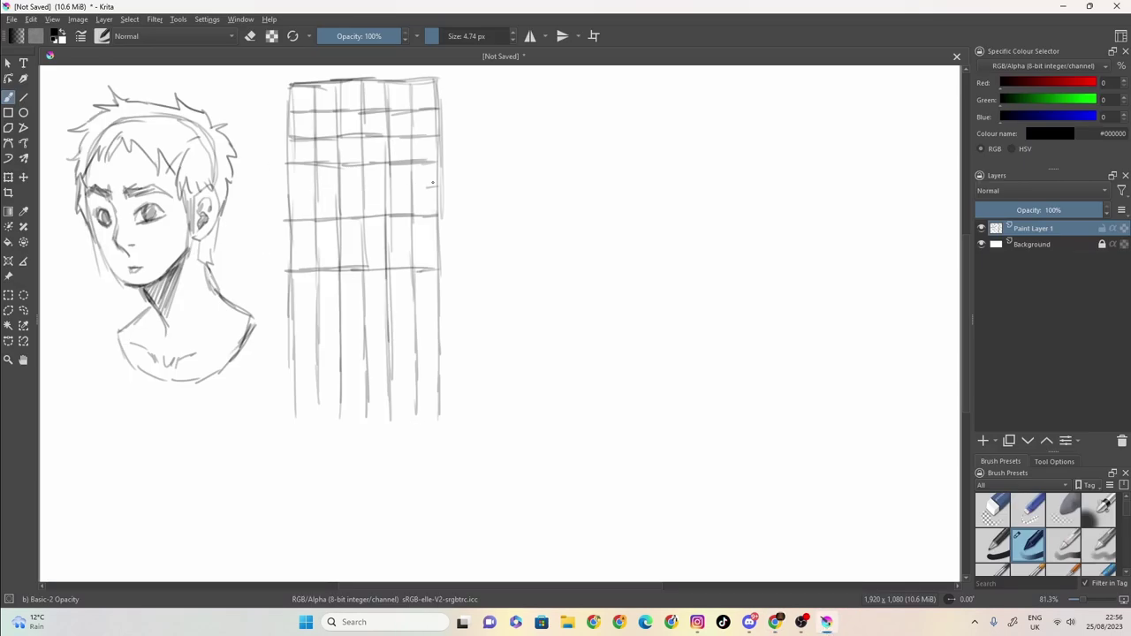
- Back in Krita, add the two missing horizontal grid lines and scribble a small shaded shape below the grid
{"action": "left_click_drag", "start_coordinate": [434, 188], "coordinate": [286, 192]}
{"action": "left_click_drag", "start_coordinate": [436, 242], "coordinate": [287, 244]}
{"action": "mouse_move", "coordinate": [333, 454]}
{"action": "left_mouse_down"}
{"action": "mouse_move", "coordinate": [327, 483]}
{"action": "mouse_move", "coordinate": [368, 475]}
{"action": "mouse_move", "coordinate": [366, 459]}
{"action": "mouse_move", "coordinate": [334, 455]}
{"action": "mouse_move", "coordinate": [328, 462]}
{"action": "mouse_move", "coordinate": [360, 463]}
{"action": "mouse_move", "coordinate": [326, 475]}
{"action": "mouse_move", "coordinate": [345, 475]}
{"action": "left_mouse_up"}
- Sketch a front-view head outline over the grid, with the skull, ears, jaw and sideburns
{"action": "mouse_move", "coordinate": [394, 85]}
{"action": "left_mouse_down"}
{"action": "mouse_move", "coordinate": [371, 83]}
{"action": "mouse_move", "coordinate": [318, 107]}
{"action": "mouse_move", "coordinate": [304, 164]}
{"action": "left_mouse_up"}
{"action": "mouse_move", "coordinate": [313, 106]}
{"action": "left_mouse_down"}
{"action": "mouse_move", "coordinate": [337, 86]}
{"action": "mouse_move", "coordinate": [389, 85]}
{"action": "mouse_move", "coordinate": [428, 166]}
{"action": "mouse_move", "coordinate": [406, 86]}
{"action": "left_mouse_up"}
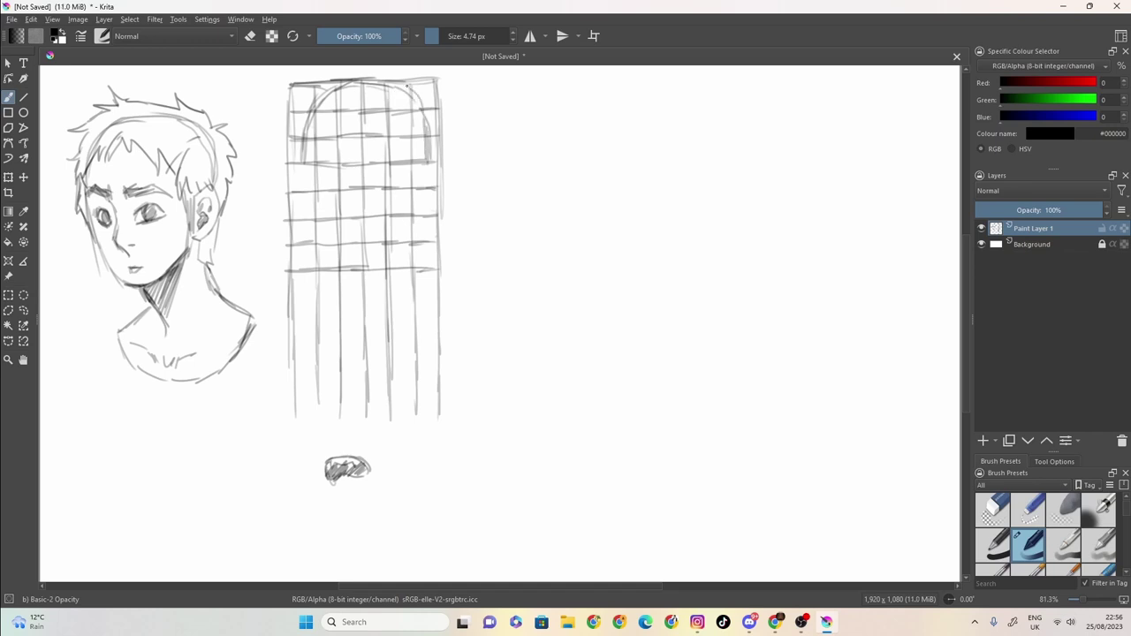
{"action": "mouse_move", "coordinate": [305, 146]}
{"action": "left_mouse_down"}
{"action": "mouse_move", "coordinate": [303, 164]}
{"action": "mouse_move", "coordinate": [292, 162]}
{"action": "mouse_move", "coordinate": [296, 207]}
{"action": "mouse_move", "coordinate": [310, 216]}
{"action": "left_mouse_up"}
{"action": "mouse_move", "coordinate": [422, 128]}
{"action": "left_mouse_down"}
{"action": "mouse_move", "coordinate": [431, 208]}
{"action": "mouse_move", "coordinate": [414, 213]}
{"action": "mouse_move", "coordinate": [394, 256]}
{"action": "mouse_move", "coordinate": [354, 273]}
{"action": "left_mouse_up"}
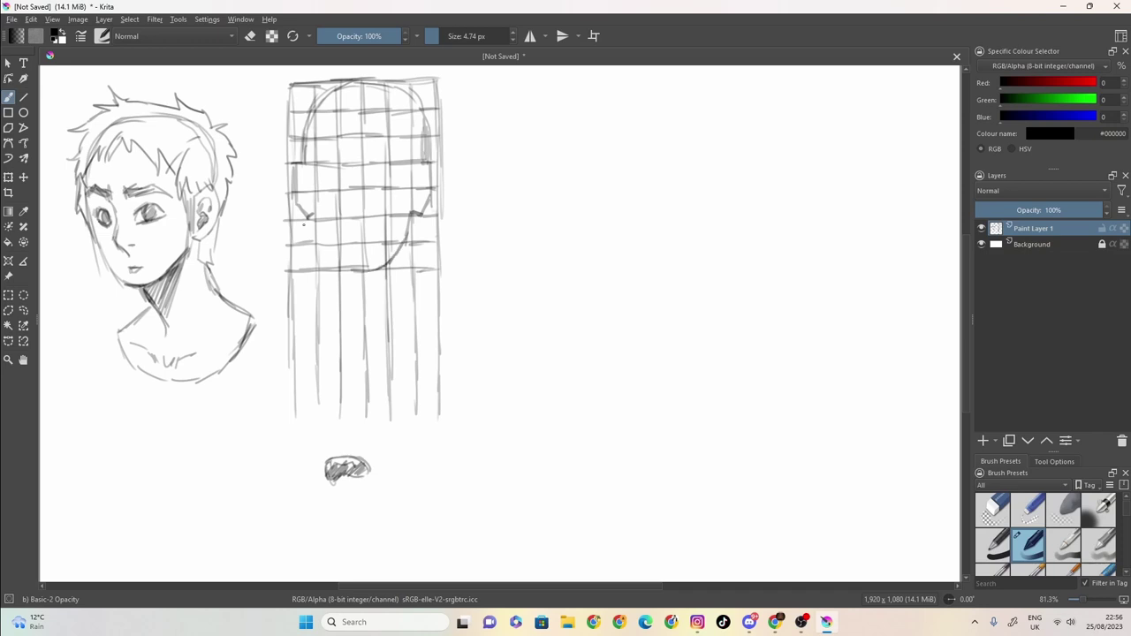
{"action": "mouse_move", "coordinate": [315, 216]}
{"action": "left_mouse_down"}
{"action": "mouse_move", "coordinate": [323, 243]}
{"action": "mouse_move", "coordinate": [374, 270]}
{"action": "mouse_move", "coordinate": [357, 269]}
{"action": "left_mouse_up"}
{"action": "left_click_drag", "start_coordinate": [302, 167], "coordinate": [310, 186]}
{"action": "mouse_move", "coordinate": [417, 161]}
{"action": "left_mouse_down"}
{"action": "mouse_move", "coordinate": [420, 196]}
{"action": "mouse_move", "coordinate": [426, 143]}
{"action": "left_mouse_up"}
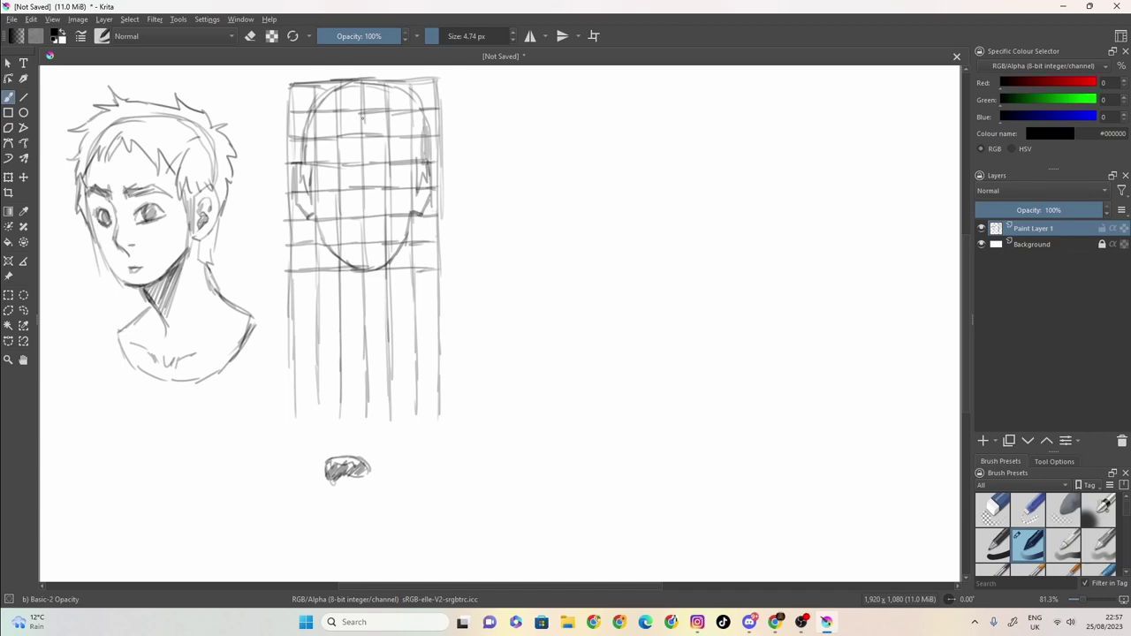
- Draw the jagged hairline across the forehead and a spiky outer hair outline around the front-view head
{"action": "mouse_move", "coordinate": [365, 111]}
{"action": "left_mouse_down"}
{"action": "mouse_move", "coordinate": [402, 136]}
{"action": "mouse_move", "coordinate": [417, 177]}
{"action": "left_mouse_up"}
{"action": "mouse_move", "coordinate": [361, 113]}
{"action": "left_mouse_down"}
{"action": "mouse_move", "coordinate": [313, 171]}
{"action": "mouse_move", "coordinate": [293, 163]}
{"action": "mouse_move", "coordinate": [281, 118]}
{"action": "left_mouse_up"}
{"action": "mouse_move", "coordinate": [282, 118]}
{"action": "left_mouse_down"}
{"action": "mouse_move", "coordinate": [321, 71]}
{"action": "mouse_move", "coordinate": [342, 68]}
{"action": "left_mouse_up"}
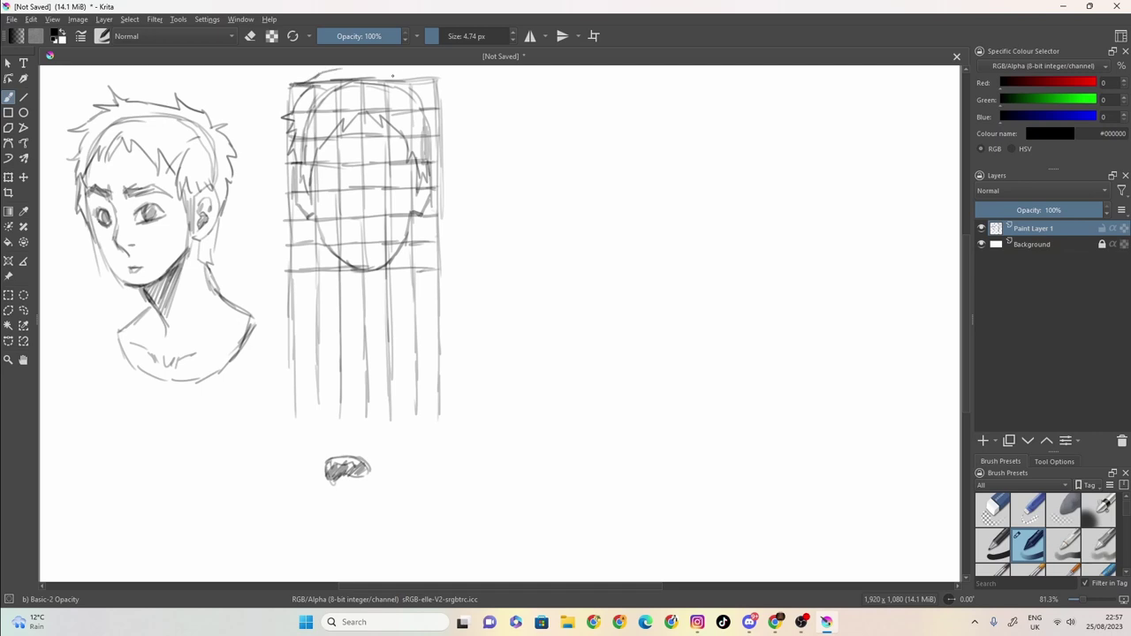
{"action": "mouse_move", "coordinate": [410, 82]}
{"action": "left_mouse_down"}
{"action": "mouse_move", "coordinate": [445, 79]}
{"action": "mouse_move", "coordinate": [421, 98]}
{"action": "mouse_move", "coordinate": [436, 111]}
{"action": "mouse_move", "coordinate": [428, 97]}
{"action": "mouse_move", "coordinate": [420, 108]}
{"action": "mouse_move", "coordinate": [419, 86]}
{"action": "mouse_move", "coordinate": [444, 138]}
{"action": "mouse_move", "coordinate": [435, 173]}
{"action": "left_mouse_up"}
{"action": "key", "text": "ctrl+z"}
{"action": "mouse_move", "coordinate": [410, 89]}
{"action": "left_mouse_down"}
{"action": "mouse_move", "coordinate": [381, 68]}
{"action": "mouse_move", "coordinate": [291, 105]}
{"action": "left_mouse_up"}
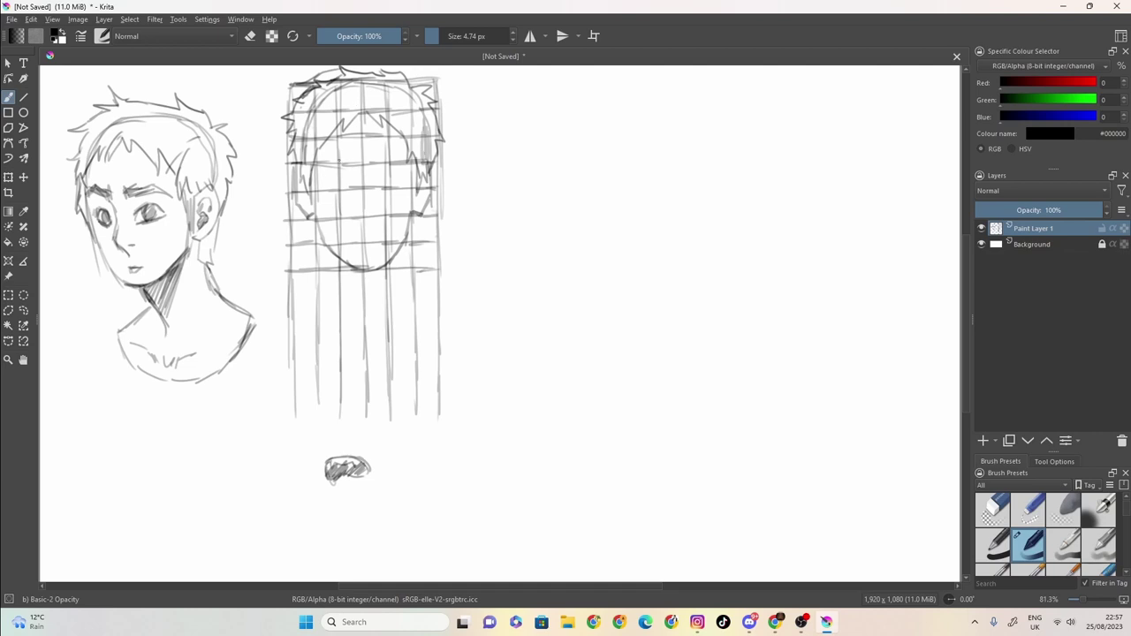
- Sketch the front-view face's features on the grid: angled eyebrows, shaded narrow eyes, the nose base and a small mouth
{"action": "mouse_move", "coordinate": [328, 157]}
{"action": "left_mouse_down"}
{"action": "mouse_move", "coordinate": [349, 161]}
{"action": "mouse_move", "coordinate": [325, 166]}
{"action": "mouse_move", "coordinate": [409, 163]}
{"action": "mouse_move", "coordinate": [350, 169]}
{"action": "mouse_move", "coordinate": [373, 157]}
{"action": "mouse_move", "coordinate": [351, 182]}
{"action": "mouse_move", "coordinate": [334, 172]}
{"action": "mouse_move", "coordinate": [334, 181]}
{"action": "mouse_move", "coordinate": [405, 173]}
{"action": "left_mouse_up"}
{"action": "left_click_drag", "start_coordinate": [380, 180], "coordinate": [387, 180]}
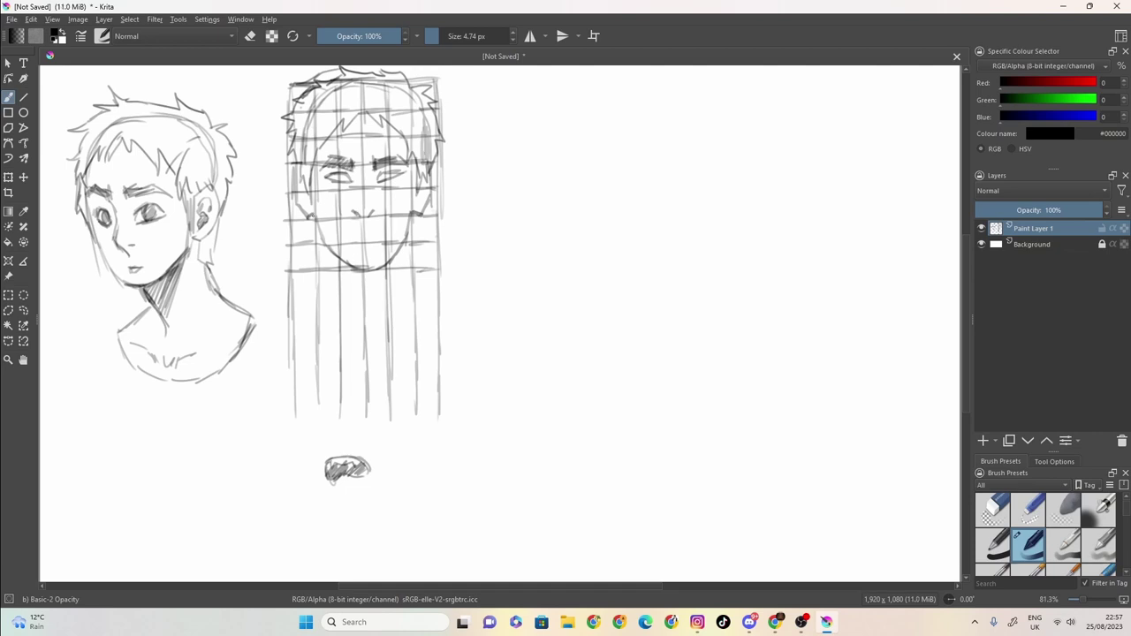
{"action": "left_click_drag", "start_coordinate": [416, 194], "coordinate": [409, 214]}
{"action": "mouse_move", "coordinate": [309, 199]}
{"action": "left_mouse_down"}
{"action": "mouse_move", "coordinate": [319, 224]}
{"action": "mouse_move", "coordinate": [374, 240]}
{"action": "left_mouse_up"}
{"action": "left_click_drag", "start_coordinate": [383, 176], "coordinate": [404, 176]}
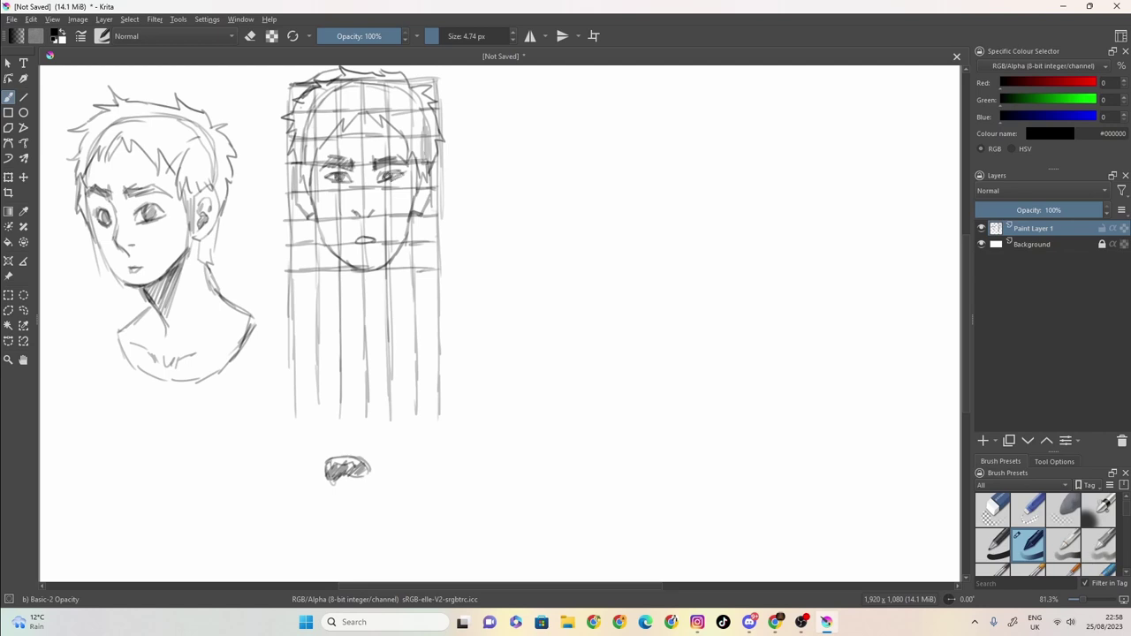
- Start the front-view neck and darken the jawline with repeated strokes from the ears down around the chin
{"action": "mouse_move", "coordinate": [356, 237]}
{"action": "left_mouse_down"}
{"action": "mouse_move", "coordinate": [371, 238]}
{"action": "mouse_move", "coordinate": [320, 238]}
{"action": "mouse_move", "coordinate": [333, 307]}
{"action": "left_mouse_up"}
{"action": "left_click_drag", "start_coordinate": [354, 270], "coordinate": [390, 255]}
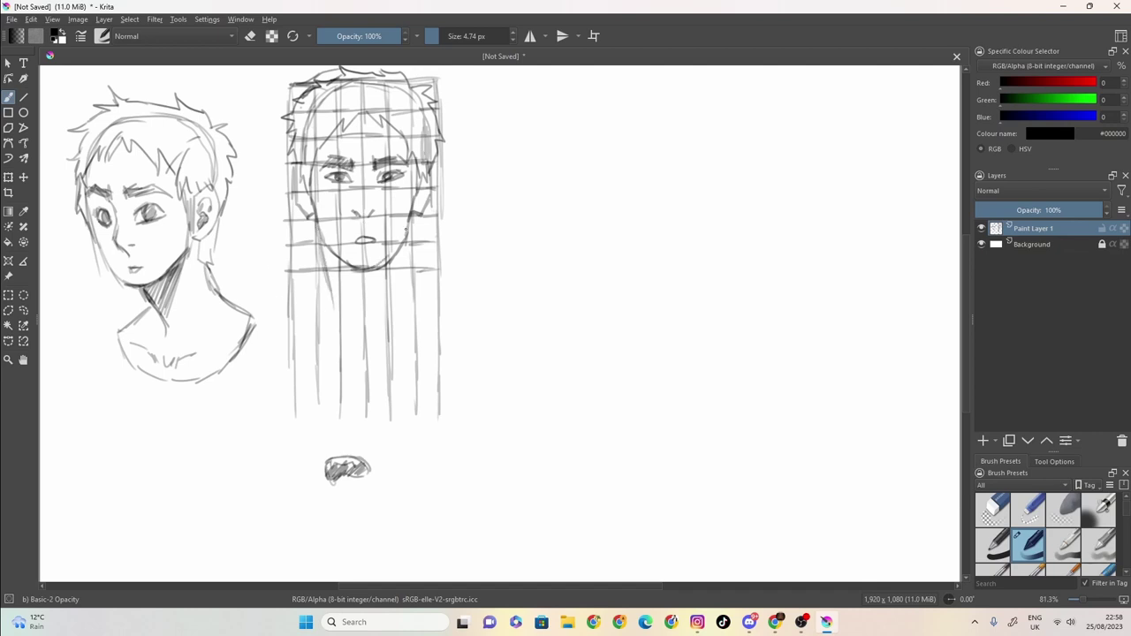
{"action": "left_click_drag", "start_coordinate": [409, 213], "coordinate": [400, 247]}
{"action": "mouse_move", "coordinate": [406, 233]}
{"action": "left_mouse_down"}
{"action": "mouse_move", "coordinate": [383, 262]}
{"action": "mouse_move", "coordinate": [349, 267]}
{"action": "mouse_move", "coordinate": [322, 240]}
{"action": "left_mouse_up"}
{"action": "left_click_drag", "start_coordinate": [331, 251], "coordinate": [314, 214]}
{"action": "mouse_move", "coordinate": [408, 218]}
{"action": "left_mouse_down"}
{"action": "mouse_move", "coordinate": [388, 258]}
{"action": "mouse_move", "coordinate": [371, 263]}
{"action": "left_mouse_up"}
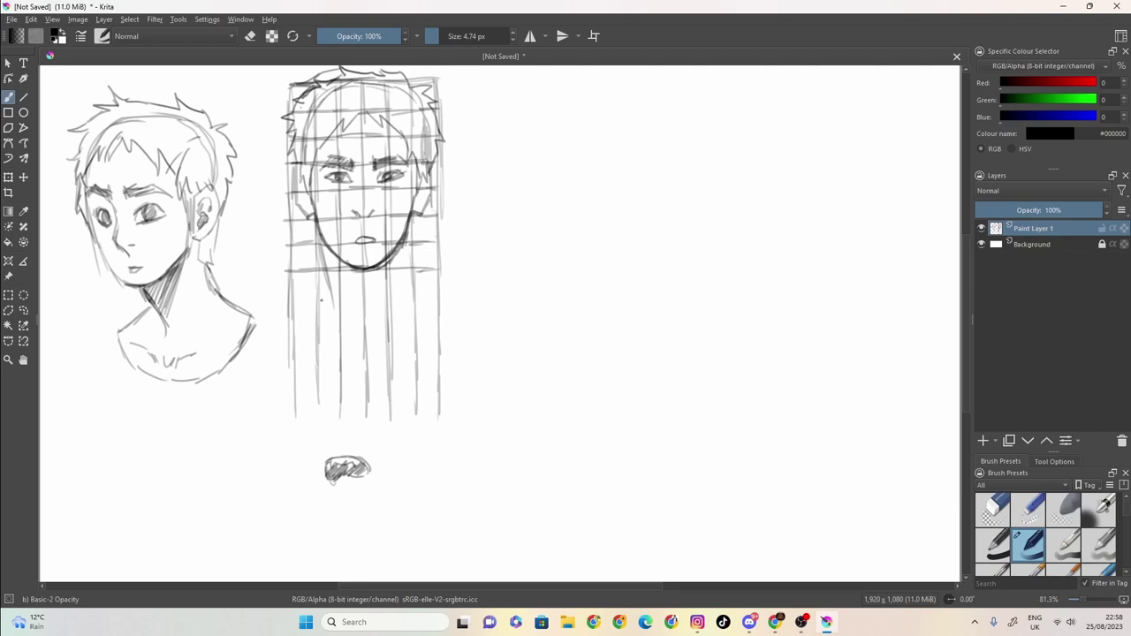
- Draw the front-view figure's neck sides and angular shoulder lines, and hatch a shadow on the neck under the chin
{"action": "mouse_move", "coordinate": [318, 228]}
{"action": "left_mouse_down"}
{"action": "mouse_move", "coordinate": [328, 288]}
{"action": "mouse_move", "coordinate": [289, 316]}
{"action": "mouse_move", "coordinate": [318, 354]}
{"action": "left_mouse_up"}
{"action": "mouse_move", "coordinate": [411, 218]}
{"action": "left_mouse_down"}
{"action": "mouse_move", "coordinate": [403, 296]}
{"action": "mouse_move", "coordinate": [434, 315]}
{"action": "left_mouse_up"}
{"action": "left_click_drag", "start_coordinate": [434, 317], "coordinate": [387, 359]}
{"action": "left_click_drag", "start_coordinate": [330, 283], "coordinate": [323, 315]}
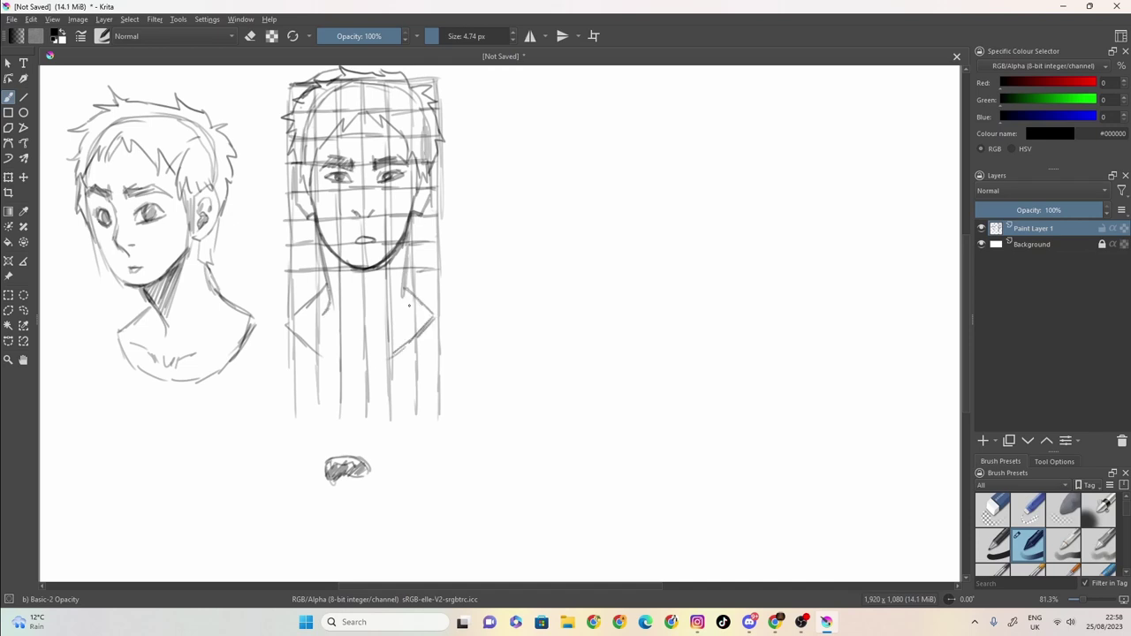
{"action": "mouse_move", "coordinate": [409, 305]}
{"action": "left_mouse_down"}
{"action": "mouse_move", "coordinate": [405, 293]}
{"action": "mouse_move", "coordinate": [397, 302]}
{"action": "left_mouse_up"}
{"action": "mouse_move", "coordinate": [385, 264]}
{"action": "left_mouse_down"}
{"action": "mouse_move", "coordinate": [376, 282]}
{"action": "mouse_move", "coordinate": [348, 290]}
{"action": "mouse_move", "coordinate": [323, 248]}
{"action": "mouse_move", "coordinate": [355, 287]}
{"action": "mouse_move", "coordinate": [380, 294]}
{"action": "left_mouse_up"}
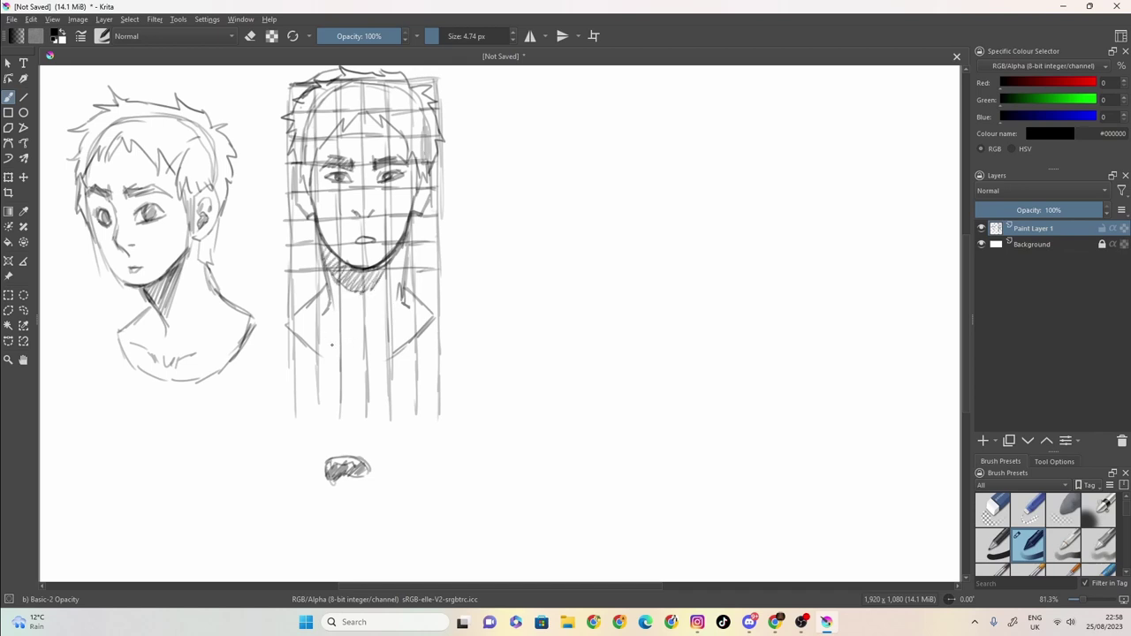
- Add short collarbone marks at the base of the front-view neck and spiky hair tufts below both ears
{"action": "mouse_move", "coordinate": [353, 351]}
{"action": "left_mouse_down"}
{"action": "mouse_move", "coordinate": [376, 366]}
{"action": "mouse_move", "coordinate": [347, 368]}
{"action": "left_mouse_up"}
{"action": "left_click_drag", "start_coordinate": [304, 225], "coordinate": [323, 261]}
{"action": "left_click_drag", "start_coordinate": [408, 261], "coordinate": [423, 212]}
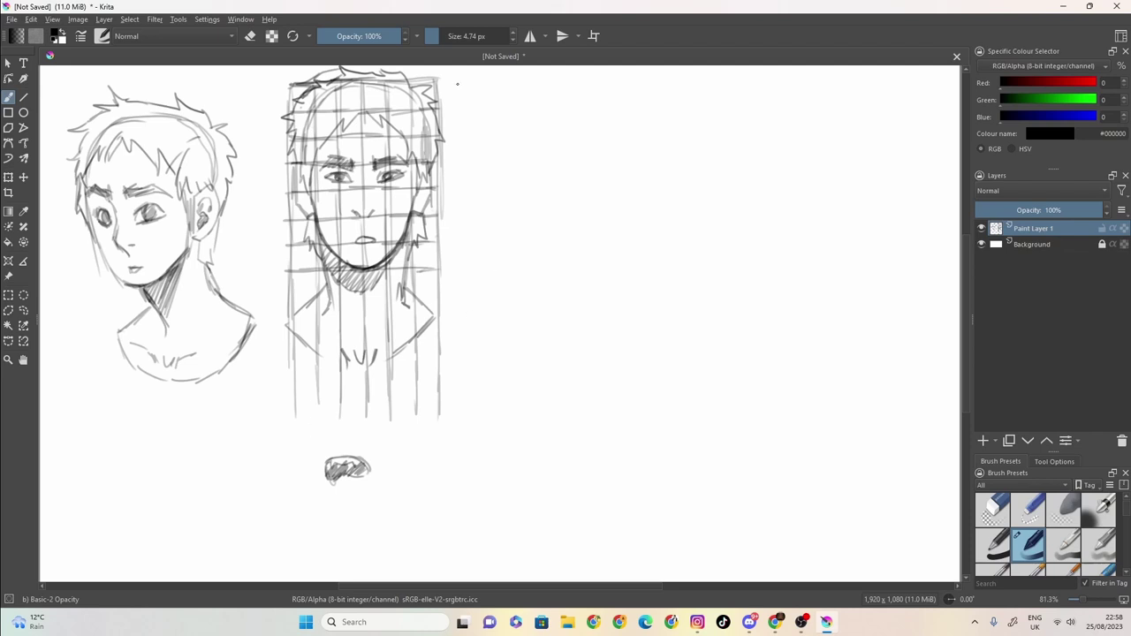
- Start a second proportion grid beside the front-view head with a horizontal top line and nine roughly parallel vertical lines
{"action": "mouse_move", "coordinate": [457, 84]}
{"action": "left_mouse_down"}
{"action": "mouse_move", "coordinate": [459, 342]}
{"action": "mouse_move", "coordinate": [458, 292]}
{"action": "mouse_move", "coordinate": [516, 78]}
{"action": "mouse_move", "coordinate": [645, 73]}
{"action": "left_mouse_up"}
{"action": "mouse_move", "coordinate": [505, 113]}
{"action": "left_mouse_down"}
{"action": "mouse_move", "coordinate": [506, 80]}
{"action": "mouse_move", "coordinate": [502, 347]}
{"action": "left_mouse_up"}
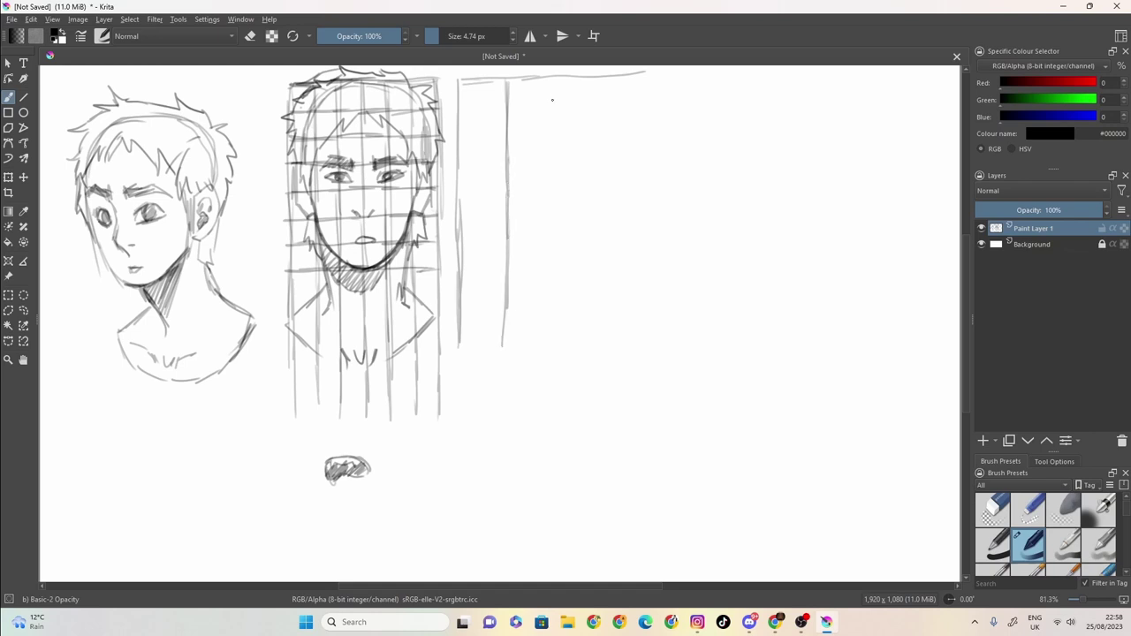
{"action": "mouse_move", "coordinate": [555, 79]}
{"action": "left_mouse_down"}
{"action": "mouse_move", "coordinate": [555, 339]}
{"action": "mouse_move", "coordinate": [556, 305]}
{"action": "left_mouse_up"}
{"action": "left_click_drag", "start_coordinate": [531, 80], "coordinate": [532, 358]}
{"action": "left_click_drag", "start_coordinate": [574, 79], "coordinate": [581, 343]}
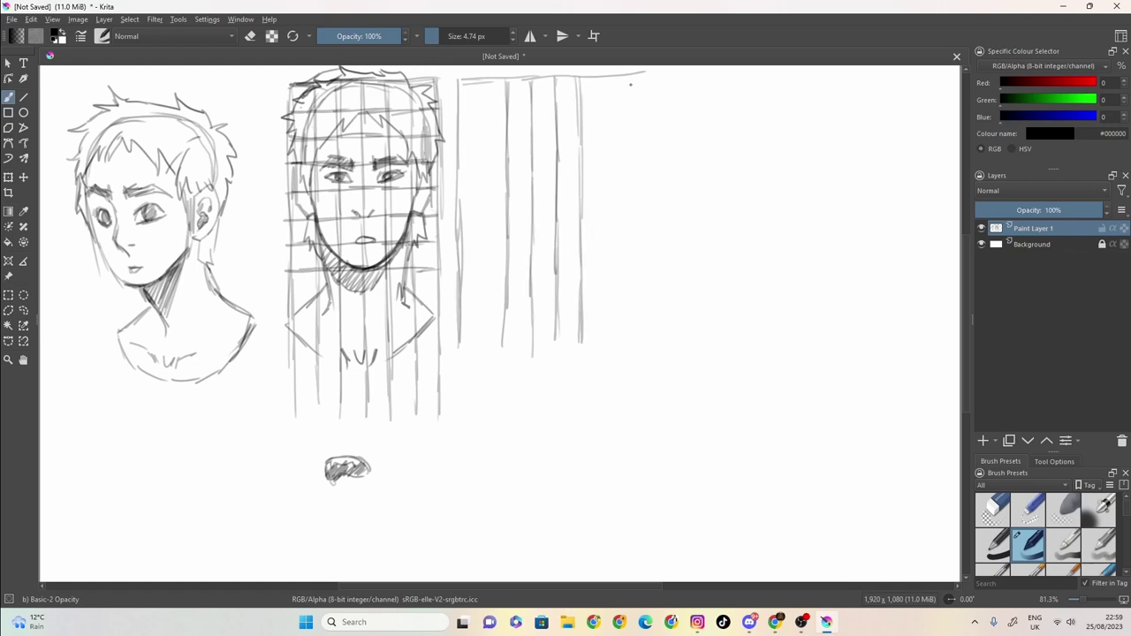
{"action": "left_click_drag", "start_coordinate": [628, 75], "coordinate": [631, 130]}
{"action": "left_click_drag", "start_coordinate": [632, 78], "coordinate": [633, 263]}
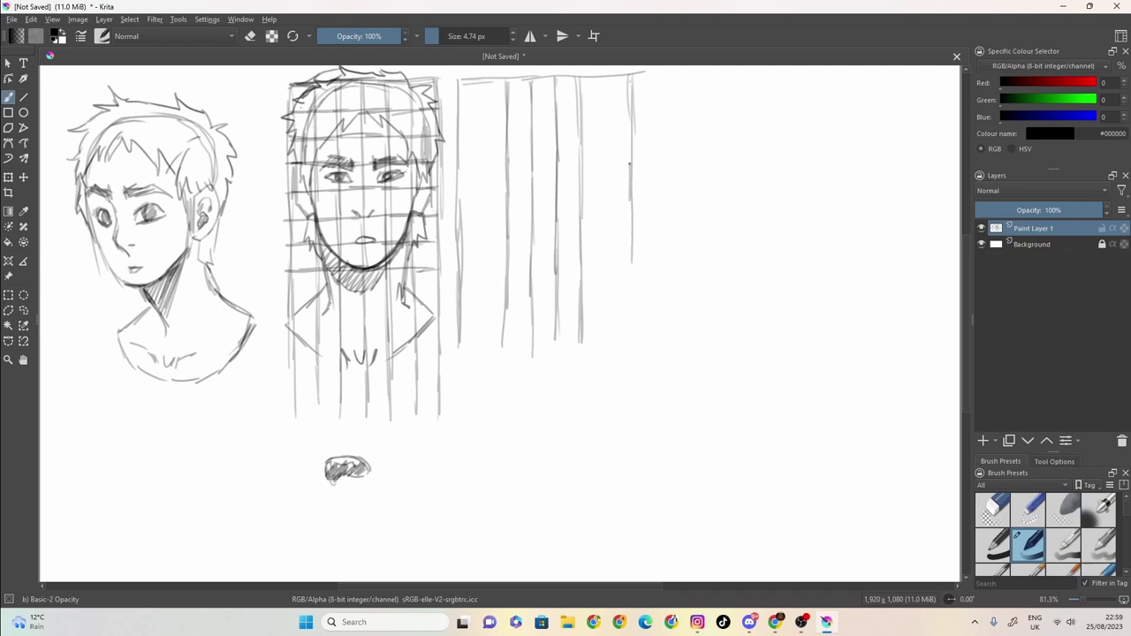
{"action": "left_click_drag", "start_coordinate": [633, 111], "coordinate": [633, 337]}
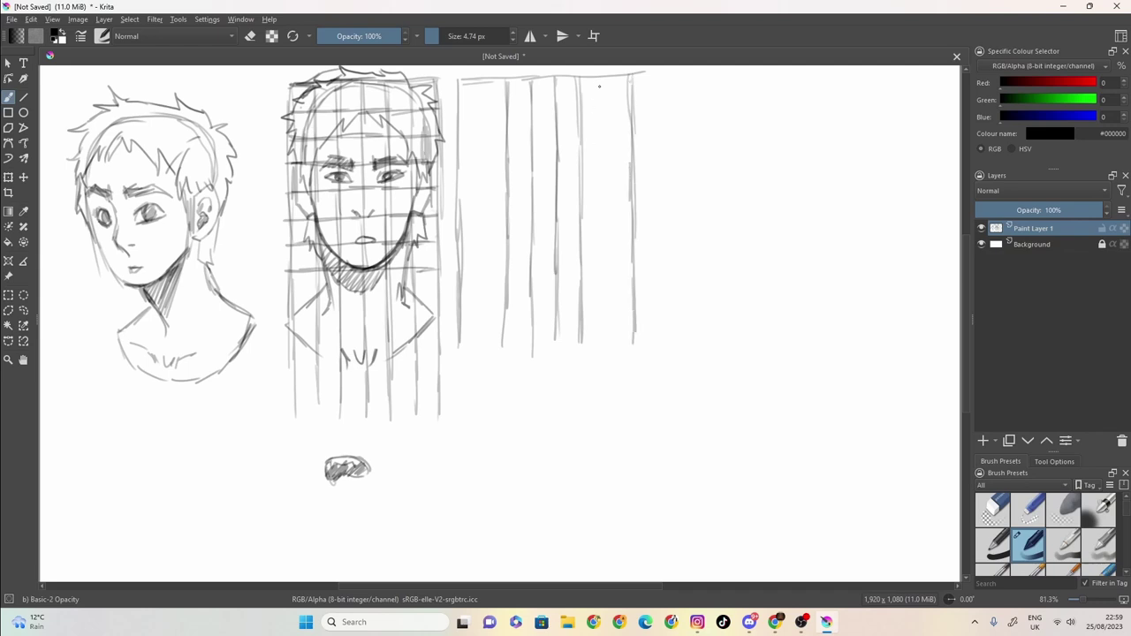
{"action": "mouse_move", "coordinate": [595, 77]}
{"action": "left_mouse_down"}
{"action": "mouse_move", "coordinate": [593, 104]}
{"action": "mouse_move", "coordinate": [612, 99]}
{"action": "mouse_move", "coordinate": [598, 216]}
{"action": "left_mouse_up"}
{"action": "left_click_drag", "start_coordinate": [598, 175], "coordinate": [601, 357]}
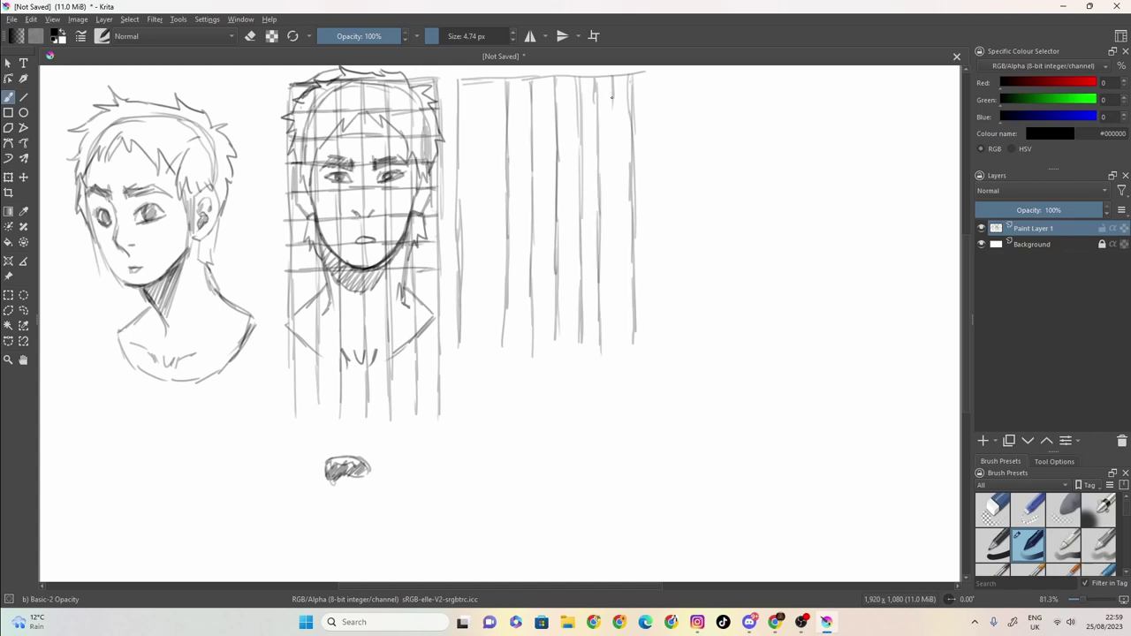
{"action": "left_click_drag", "start_coordinate": [612, 98], "coordinate": [616, 352]}
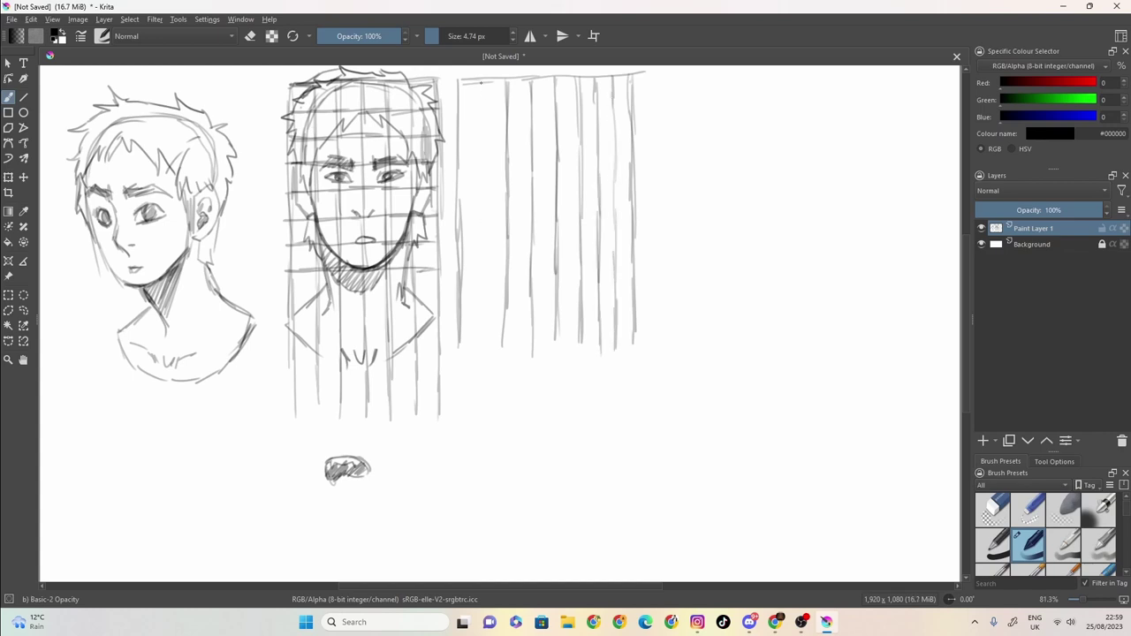
{"action": "left_click_drag", "start_coordinate": [481, 82], "coordinate": [484, 206]}
{"action": "left_click_drag", "start_coordinate": [484, 152], "coordinate": [485, 284]}
{"action": "left_click_drag", "start_coordinate": [483, 207], "coordinate": [485, 364]}
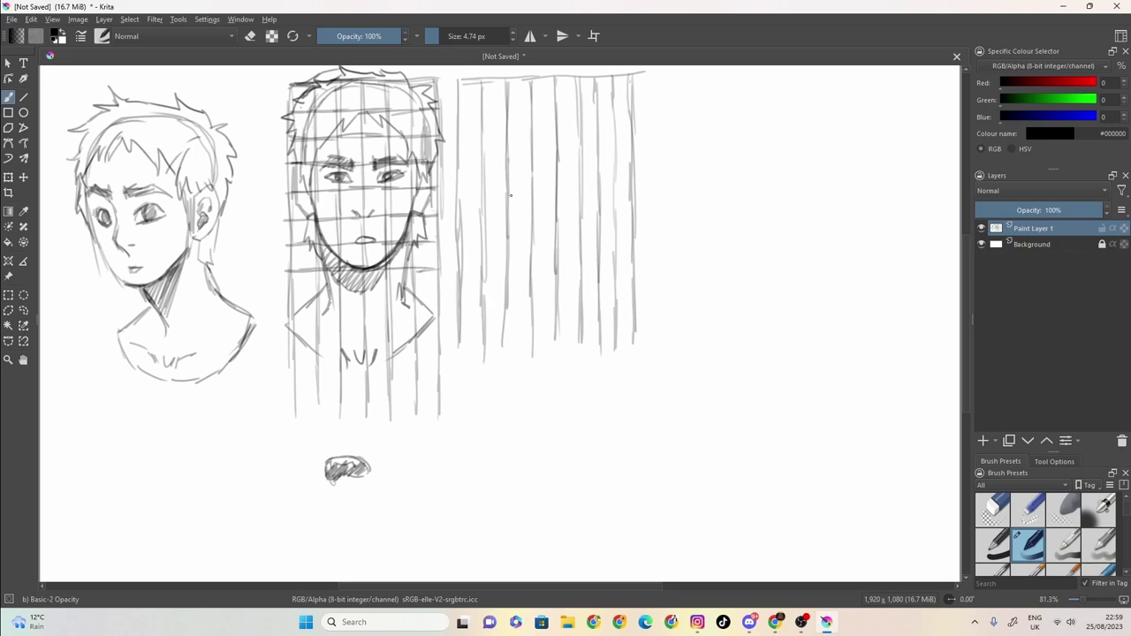
- Complete the second grid with seven horizontal lines across the verticals, spaced to match the front-view head's grid
{"action": "left_click_drag", "start_coordinate": [629, 107], "coordinate": [454, 112]}
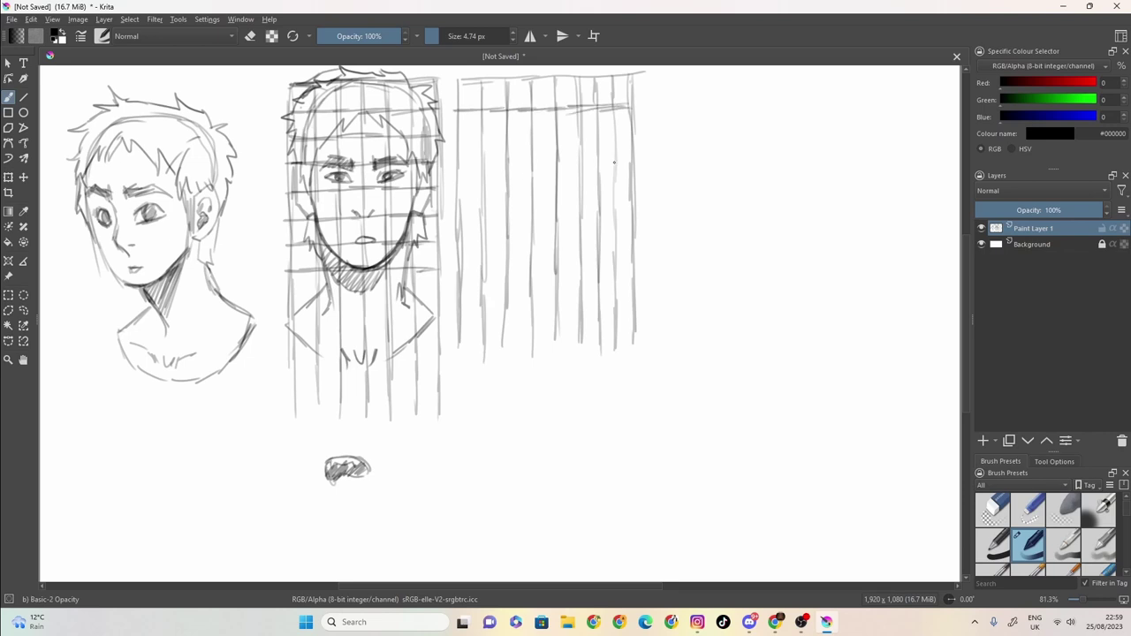
{"action": "left_click_drag", "start_coordinate": [636, 163], "coordinate": [452, 167]}
{"action": "left_click_drag", "start_coordinate": [636, 213], "coordinate": [451, 222]}
{"action": "left_click_drag", "start_coordinate": [633, 271], "coordinate": [453, 276]}
{"action": "left_click_drag", "start_coordinate": [636, 241], "coordinate": [447, 255]}
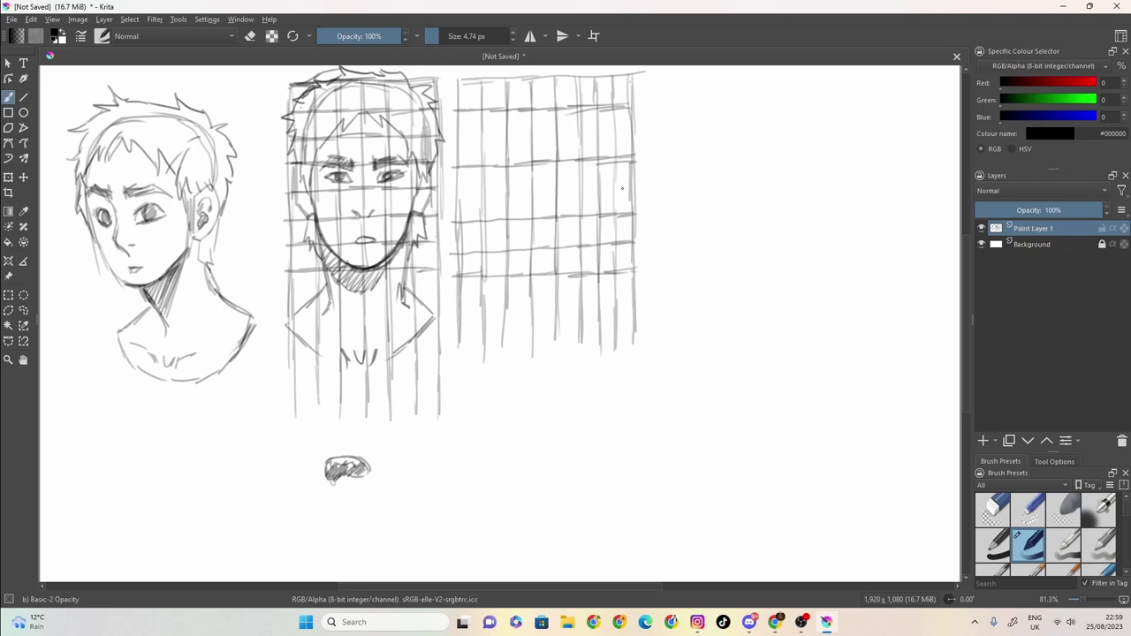
{"action": "left_click_drag", "start_coordinate": [622, 189], "coordinate": [440, 198]}
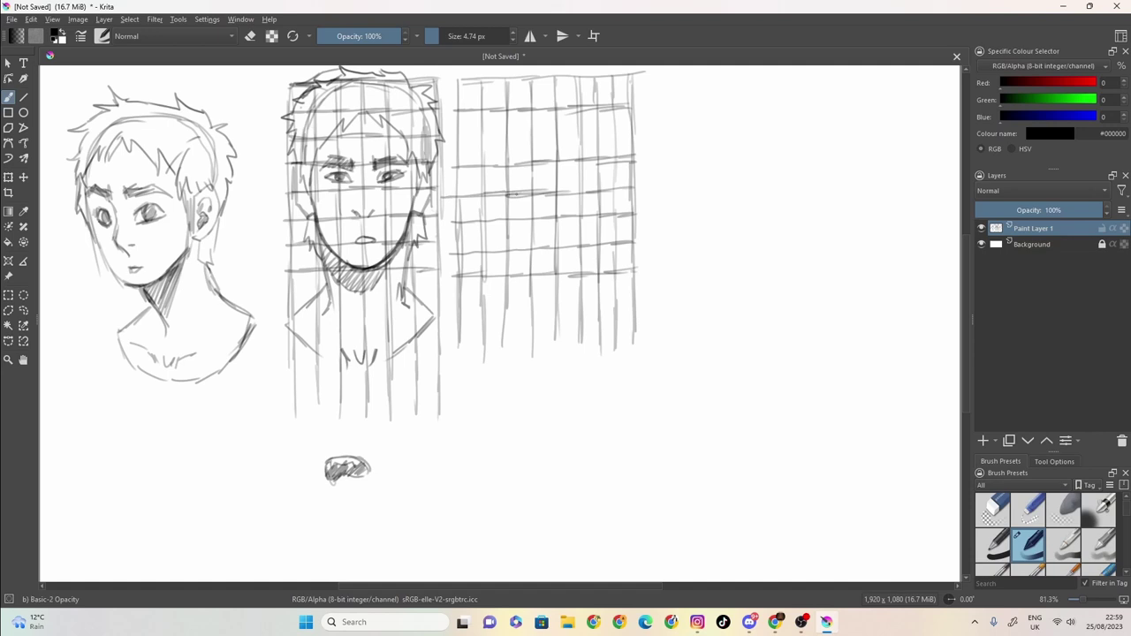
{"action": "left_click_drag", "start_coordinate": [631, 135], "coordinate": [456, 143]}
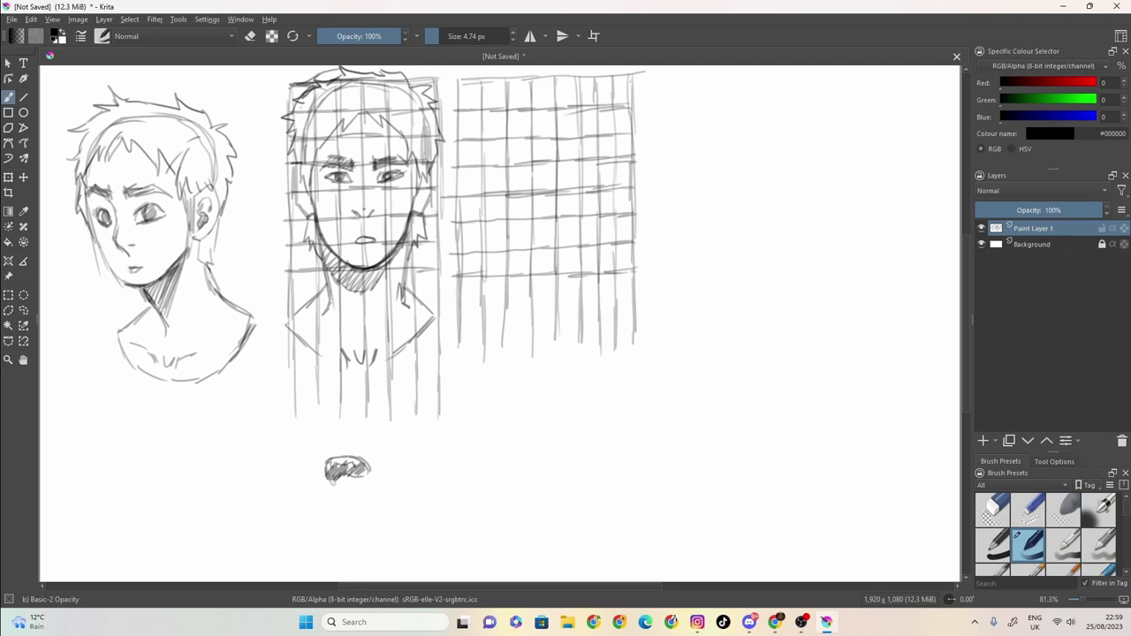
- Add a round nose tip to the front-view face and outline a side-view skull, nape, forehead and nose on the second grid
{"action": "left_click_drag", "start_coordinate": [360, 200], "coordinate": [367, 213]}
{"action": "mouse_move", "coordinate": [540, 83]}
{"action": "left_mouse_down"}
{"action": "mouse_move", "coordinate": [499, 79]}
{"action": "mouse_move", "coordinate": [458, 149]}
{"action": "mouse_move", "coordinate": [460, 203]}
{"action": "left_mouse_up"}
{"action": "mouse_move", "coordinate": [461, 215]}
{"action": "left_mouse_down"}
{"action": "mouse_move", "coordinate": [458, 190]}
{"action": "mouse_move", "coordinate": [475, 266]}
{"action": "mouse_move", "coordinate": [456, 302]}
{"action": "left_mouse_up"}
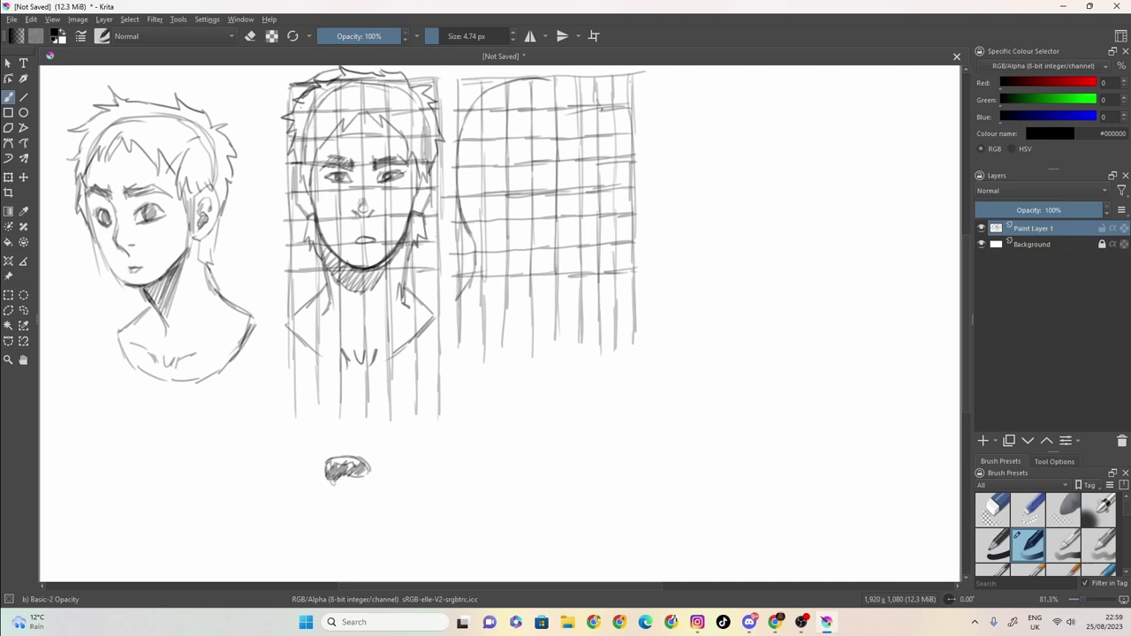
{"action": "mouse_move", "coordinate": [601, 107]}
{"action": "left_mouse_down"}
{"action": "mouse_move", "coordinate": [546, 79]}
{"action": "mouse_move", "coordinate": [592, 95]}
{"action": "mouse_move", "coordinate": [613, 141]}
{"action": "mouse_move", "coordinate": [609, 175]}
{"action": "mouse_move", "coordinate": [612, 160]}
{"action": "mouse_move", "coordinate": [633, 203]}
{"action": "mouse_move", "coordinate": [608, 218]}
{"action": "left_mouse_up"}
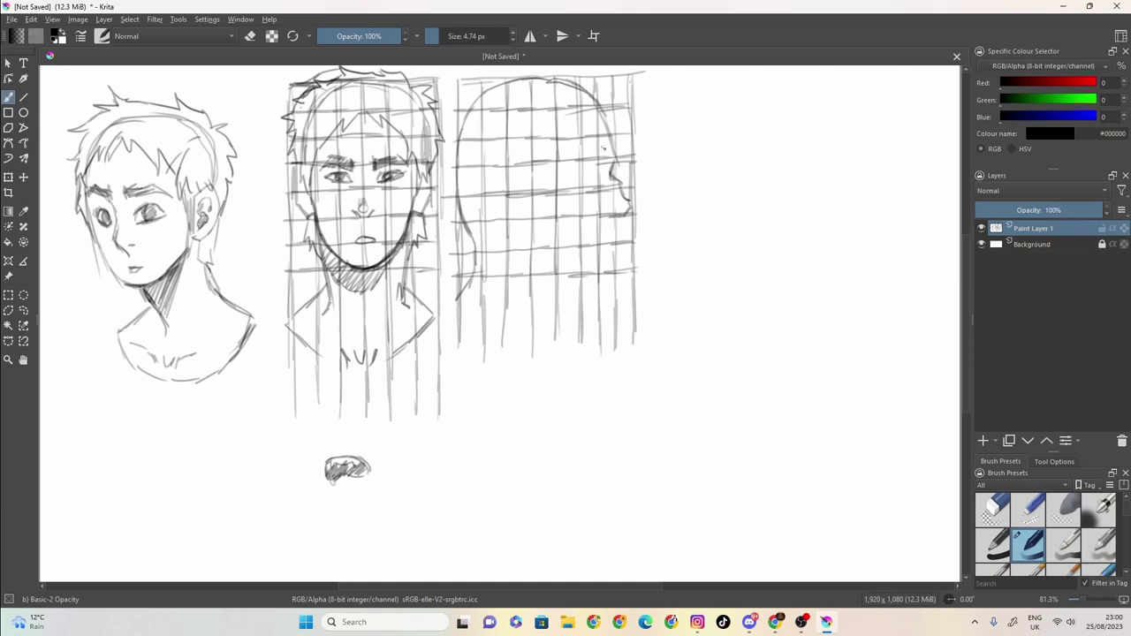
- Draw the side-view head's brow, eye, detailed ear, jaw, lips, chin and throat within the second grid
{"action": "mouse_move", "coordinate": [608, 152]}
{"action": "left_mouse_down"}
{"action": "mouse_move", "coordinate": [611, 161]}
{"action": "mouse_move", "coordinate": [571, 168]}
{"action": "mouse_move", "coordinate": [595, 155]}
{"action": "mouse_move", "coordinate": [580, 168]}
{"action": "mouse_move", "coordinate": [601, 179]}
{"action": "left_mouse_up"}
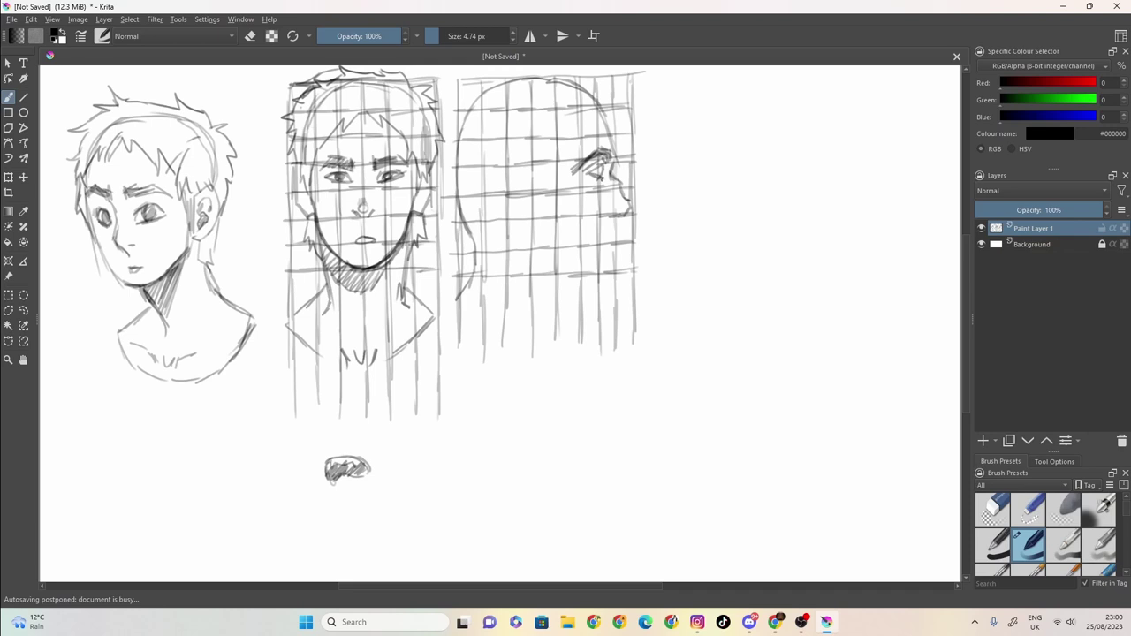
{"action": "mouse_move", "coordinate": [508, 169]}
{"action": "left_mouse_down"}
{"action": "mouse_move", "coordinate": [528, 215]}
{"action": "mouse_move", "coordinate": [496, 198]}
{"action": "mouse_move", "coordinate": [532, 222]}
{"action": "mouse_move", "coordinate": [561, 262]}
{"action": "left_mouse_up"}
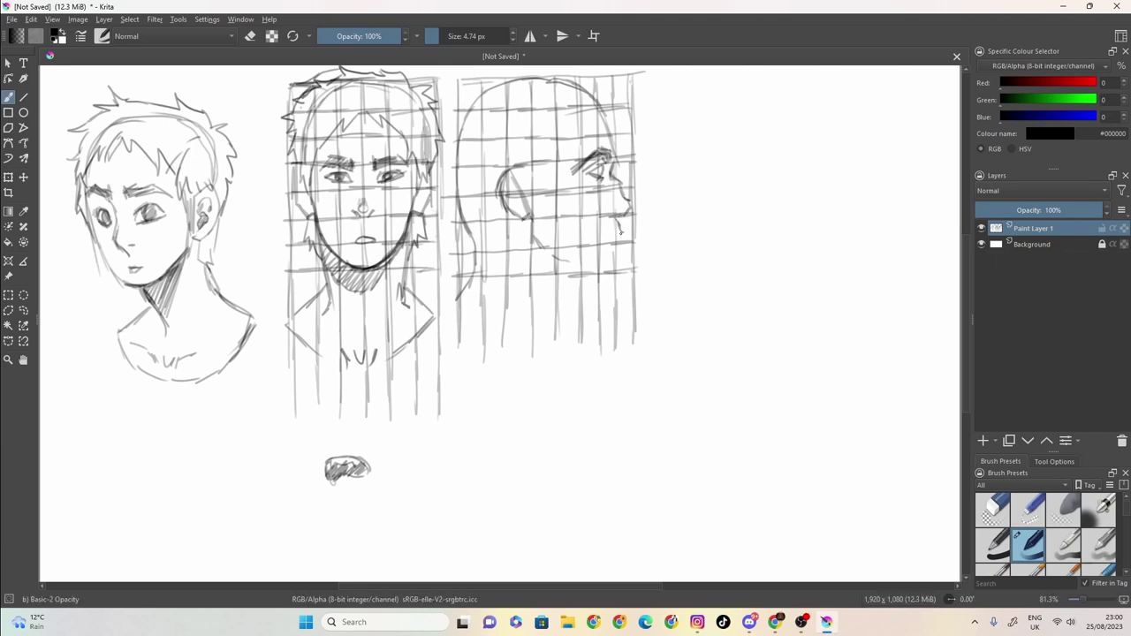
{"action": "mouse_move", "coordinate": [621, 232]}
{"action": "left_mouse_down"}
{"action": "mouse_move", "coordinate": [592, 241]}
{"action": "mouse_move", "coordinate": [612, 260]}
{"action": "mouse_move", "coordinate": [602, 275]}
{"action": "mouse_move", "coordinate": [568, 284]}
{"action": "mouse_move", "coordinate": [585, 343]}
{"action": "left_mouse_up"}
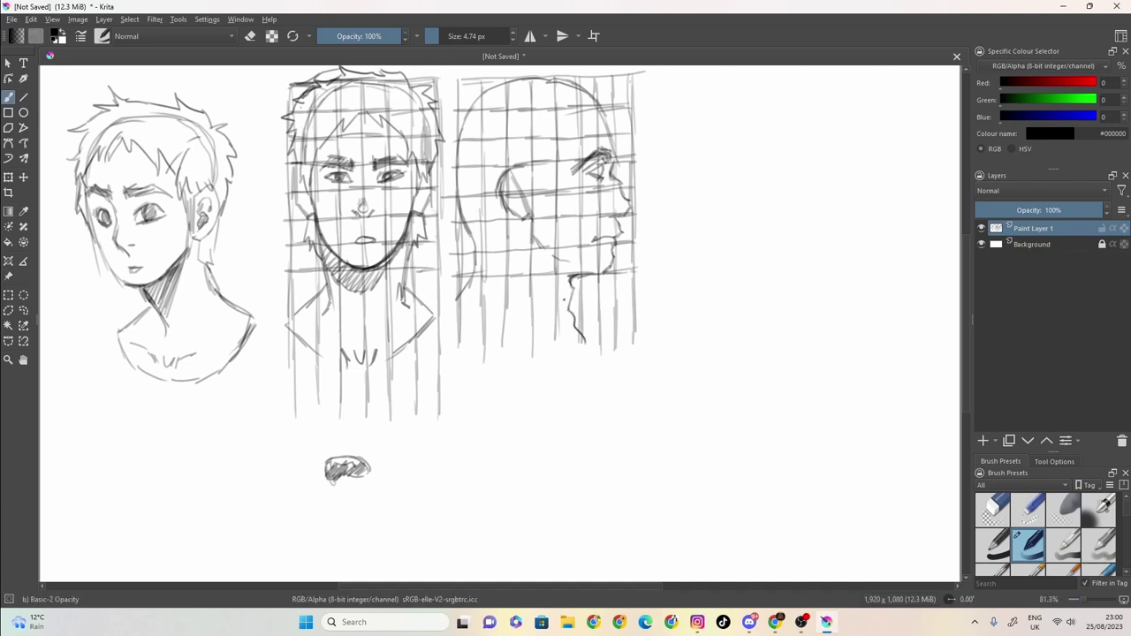
{"action": "mouse_move", "coordinate": [528, 174]}
{"action": "left_mouse_down"}
{"action": "mouse_move", "coordinate": [509, 170]}
{"action": "mouse_move", "coordinate": [500, 182]}
{"action": "mouse_move", "coordinate": [518, 187]}
{"action": "mouse_move", "coordinate": [518, 210]}
{"action": "left_mouse_up"}
{"action": "left_click_drag", "start_coordinate": [527, 154], "coordinate": [536, 179]}
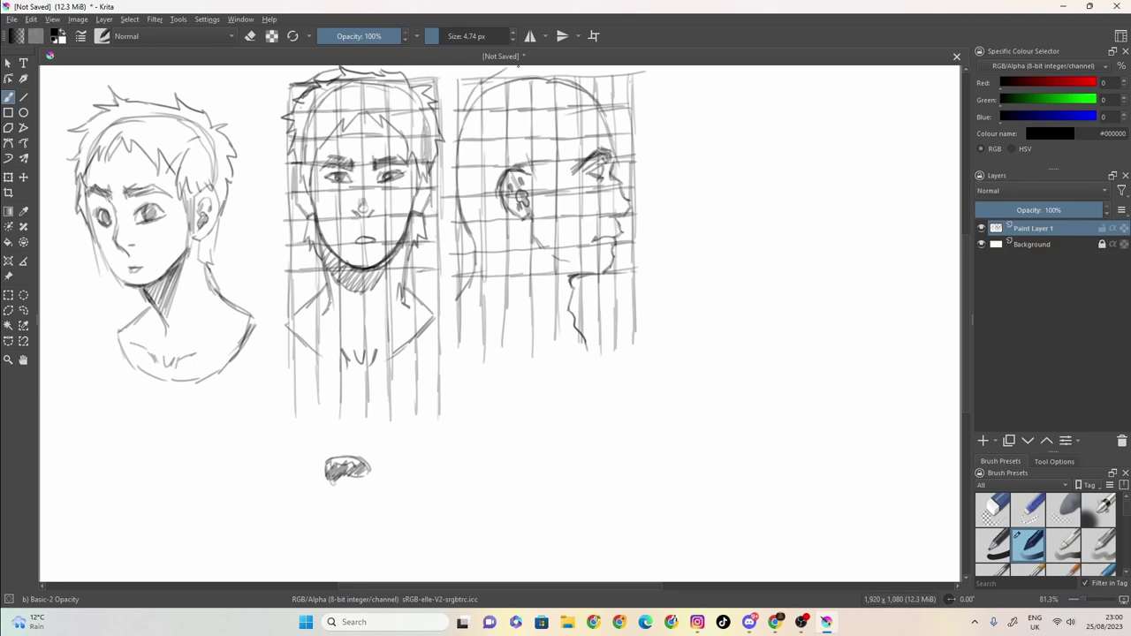
- Sketch spiky hair at the front of the side-view head and undo the last strokes over the forehead
{"action": "mouse_move", "coordinate": [589, 70]}
{"action": "left_mouse_down"}
{"action": "mouse_move", "coordinate": [621, 81]}
{"action": "mouse_move", "coordinate": [626, 107]}
{"action": "mouse_move", "coordinate": [611, 135]}
{"action": "mouse_move", "coordinate": [621, 134]}
{"action": "left_mouse_up"}
{"action": "left_click_drag", "start_coordinate": [629, 114], "coordinate": [614, 116]}
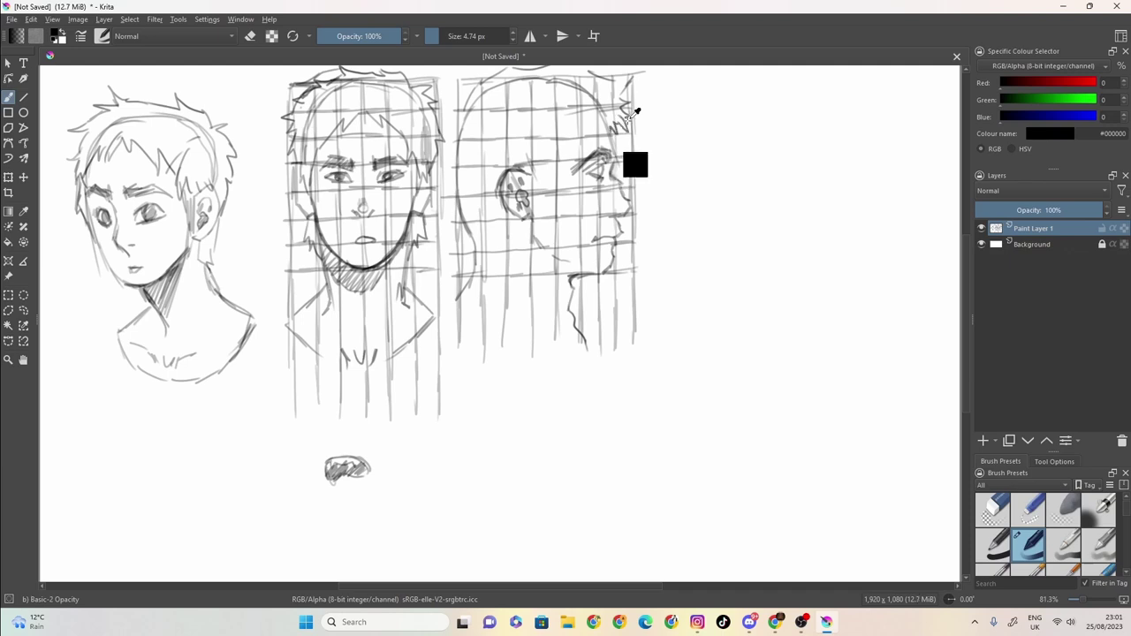
{"action": "key", "text": "ctrl+z"}
{"action": "key", "text": "ctrl+z"}
{"action": "key", "text": "ctrl+z"}
{"action": "key", "text": "ctrl+z"}
{"action": "key", "text": "ctrl+z"}
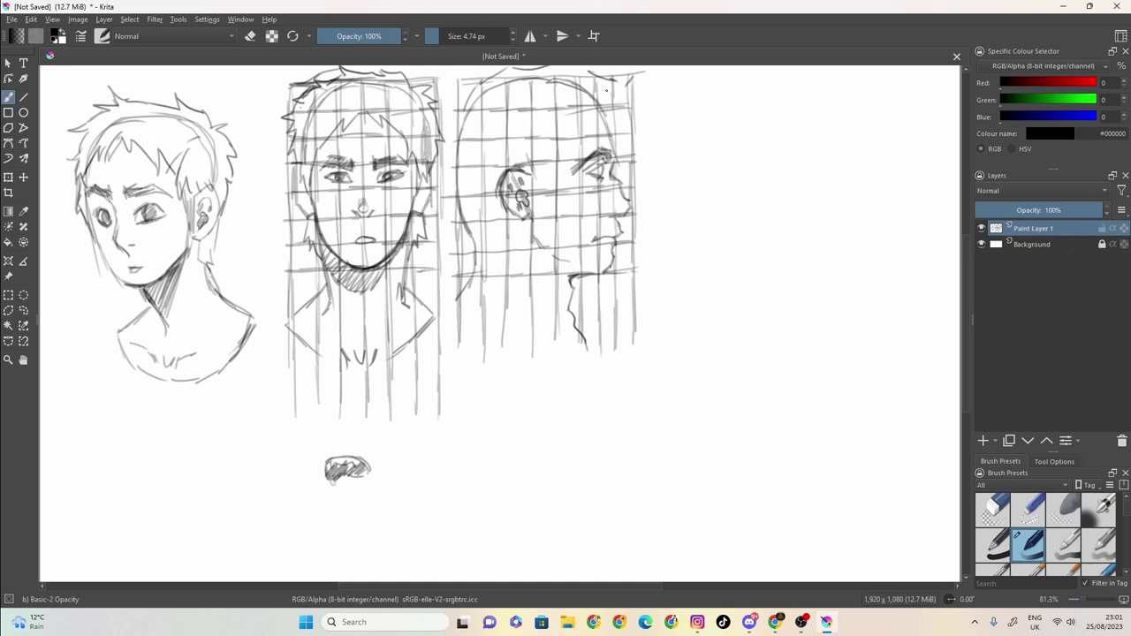
- Draw the side-view head's jagged hairline, sideburn, back hair and front spikes, and add the nostril wing to the nose
{"action": "mouse_move", "coordinate": [592, 112]}
{"action": "left_mouse_down"}
{"action": "mouse_move", "coordinate": [549, 179]}
{"action": "mouse_move", "coordinate": [537, 180]}
{"action": "mouse_move", "coordinate": [538, 165]}
{"action": "mouse_move", "coordinate": [552, 194]}
{"action": "left_mouse_up"}
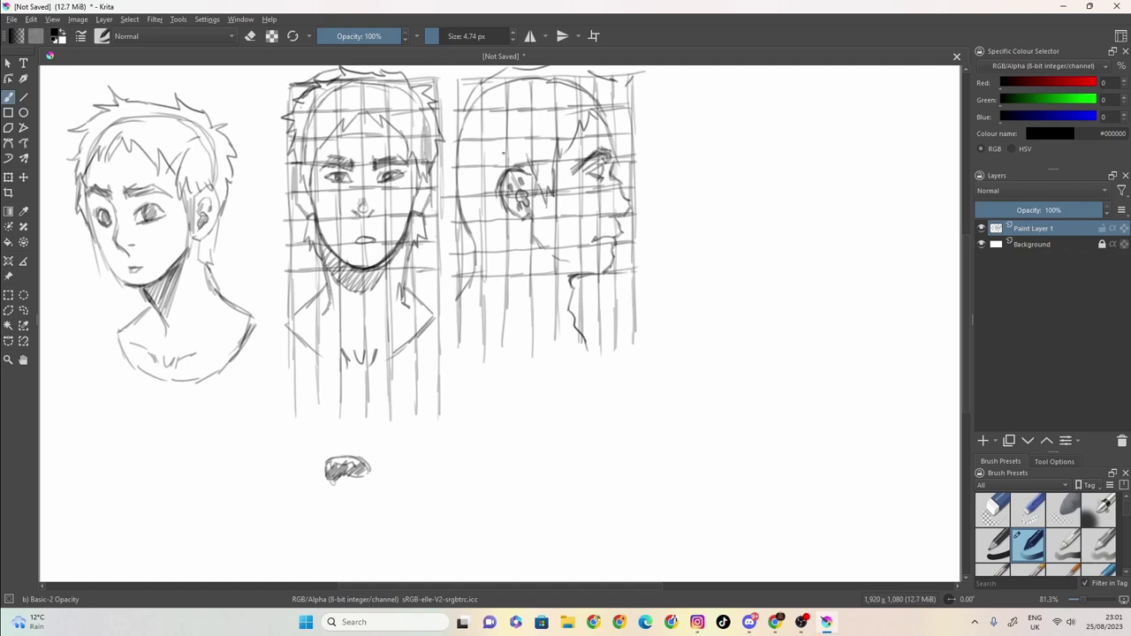
{"action": "mouse_move", "coordinate": [459, 104]}
{"action": "left_mouse_down"}
{"action": "mouse_move", "coordinate": [447, 177]}
{"action": "mouse_move", "coordinate": [462, 234]}
{"action": "mouse_move", "coordinate": [510, 231]}
{"action": "mouse_move", "coordinate": [465, 264]}
{"action": "mouse_move", "coordinate": [461, 252]}
{"action": "mouse_move", "coordinate": [474, 278]}
{"action": "left_mouse_up"}
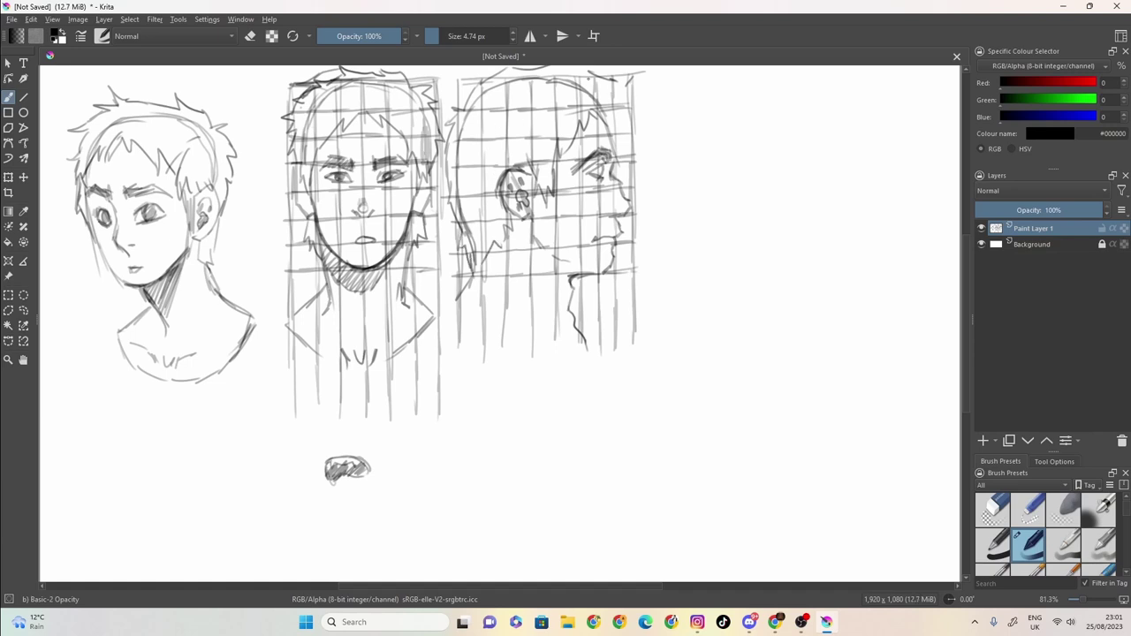
{"action": "mouse_move", "coordinate": [588, 78]}
{"action": "left_mouse_down"}
{"action": "mouse_move", "coordinate": [608, 75]}
{"action": "mouse_move", "coordinate": [627, 95]}
{"action": "mouse_move", "coordinate": [600, 111]}
{"action": "mouse_move", "coordinate": [588, 68]}
{"action": "mouse_move", "coordinate": [570, 71]}
{"action": "left_mouse_up"}
{"action": "left_click_drag", "start_coordinate": [606, 202], "coordinate": [609, 214]}
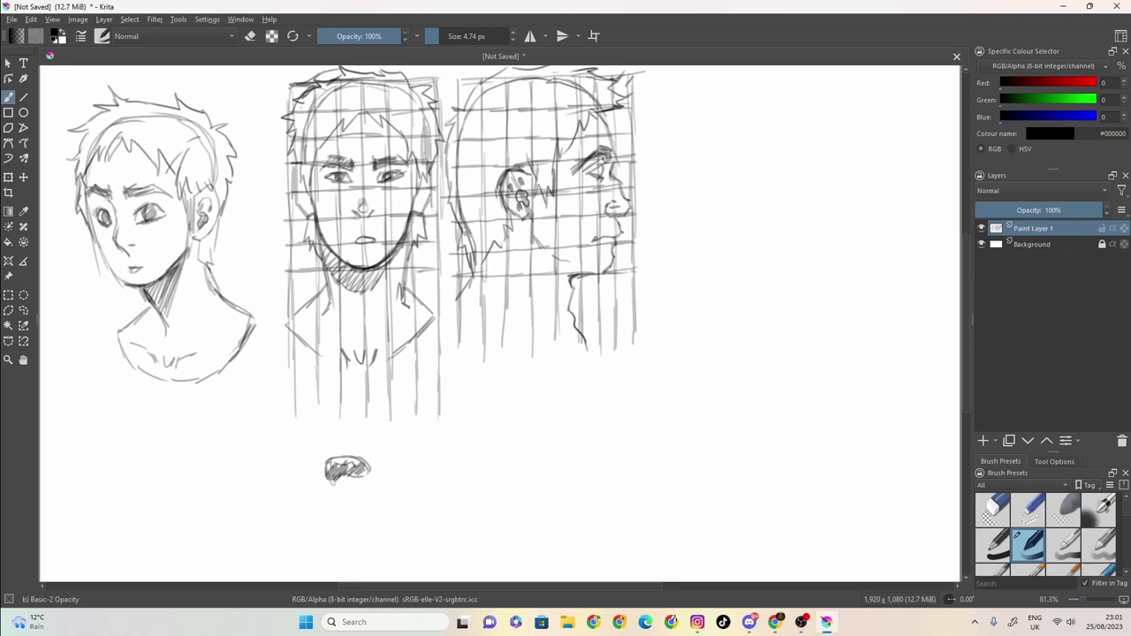
- Darken the side-view face's eyebrow and its chin and underjaw line, undoing two unwanted strokes along the way
{"action": "left_click_drag", "start_coordinate": [601, 147], "coordinate": [607, 146]}
{"action": "left_click_drag", "start_coordinate": [582, 287], "coordinate": [595, 285]}
{"action": "left_click_drag", "start_coordinate": [602, 242], "coordinate": [618, 249]}
{"action": "key", "text": "ctrl+z"}
{"action": "key", "text": "ctrl+z"}
{"action": "mouse_move", "coordinate": [610, 254]}
{"action": "left_mouse_down"}
{"action": "mouse_move", "coordinate": [600, 281]}
{"action": "mouse_move", "coordinate": [569, 285]}
{"action": "left_mouse_up"}
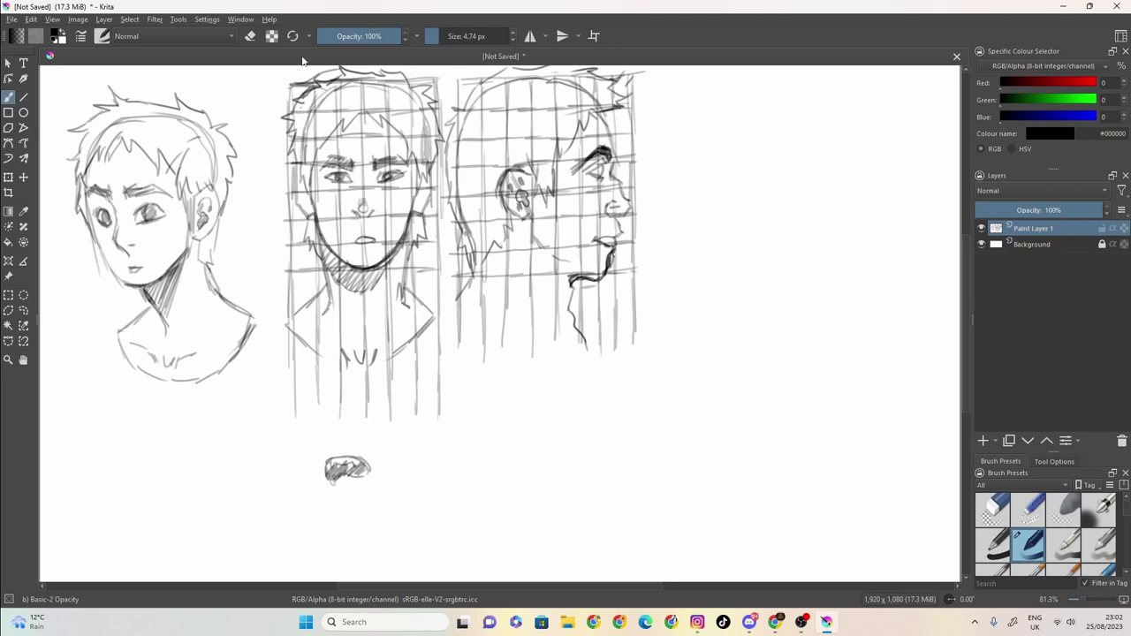
- Clean up the side-view mouth with a 12.30 px eraser and redraw the lips with a 4.17 px brush
{"action": "left_click_drag", "start_coordinate": [442, 35], "coordinate": [444, 35]}
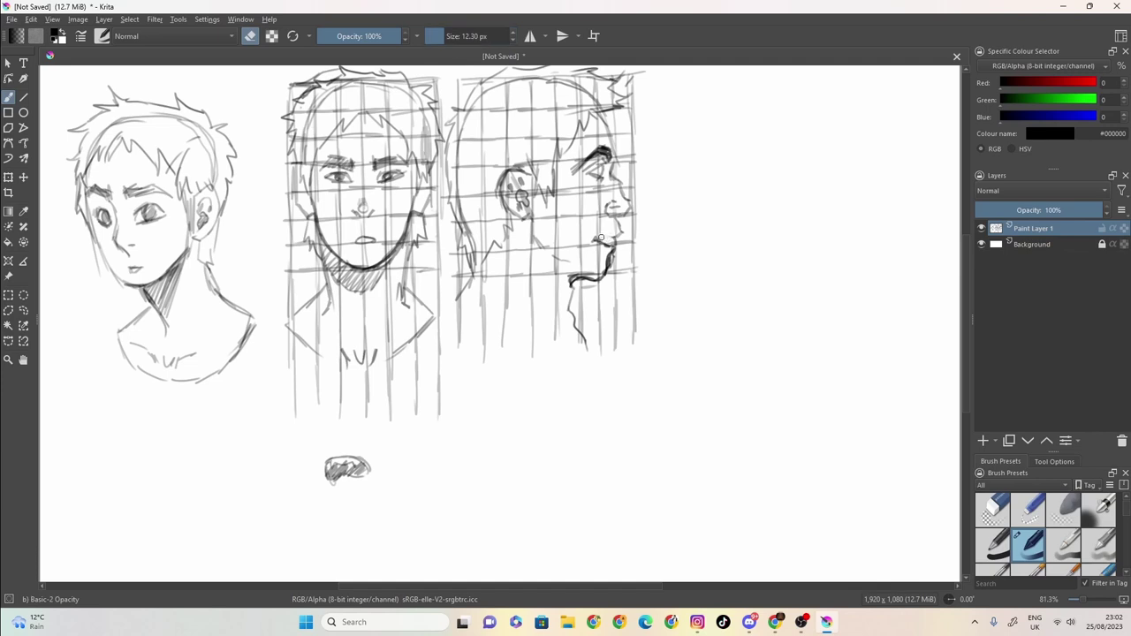
{"action": "left_click_drag", "start_coordinate": [441, 36], "coordinate": [440, 36]}
{"action": "left_click", "coordinate": [251, 36]}
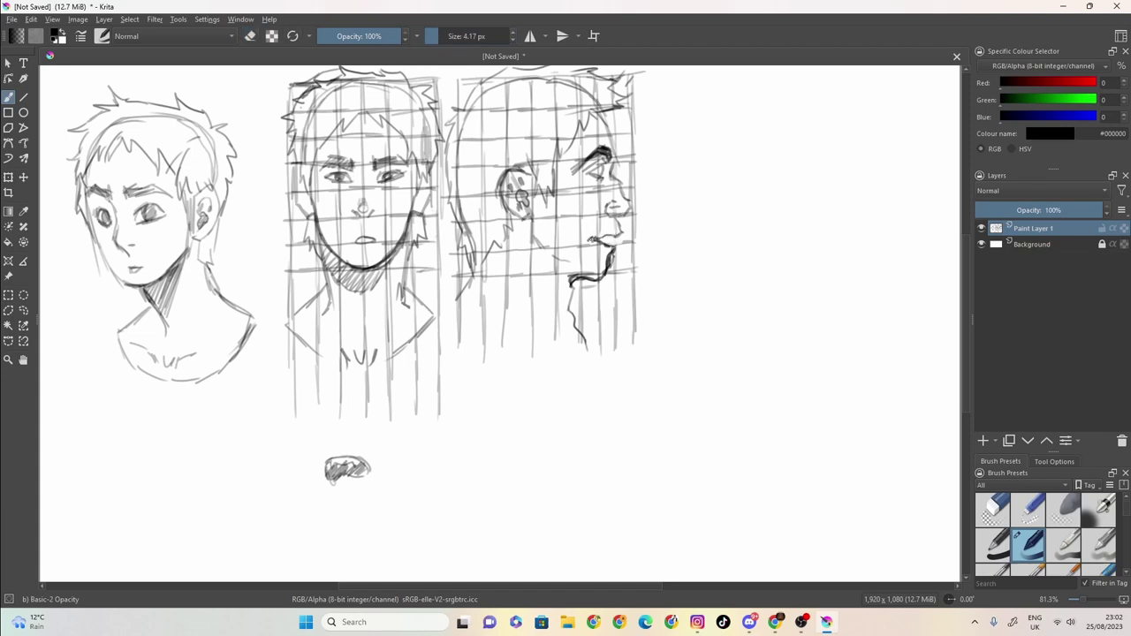
{"action": "left_click_drag", "start_coordinate": [590, 240], "coordinate": [595, 234]}
{"action": "mouse_move", "coordinate": [599, 242]}
{"action": "left_mouse_down"}
{"action": "mouse_move", "coordinate": [617, 235]}
{"action": "mouse_move", "coordinate": [608, 238]}
{"action": "left_mouse_up"}
{"action": "left_click", "coordinate": [956, 55]}
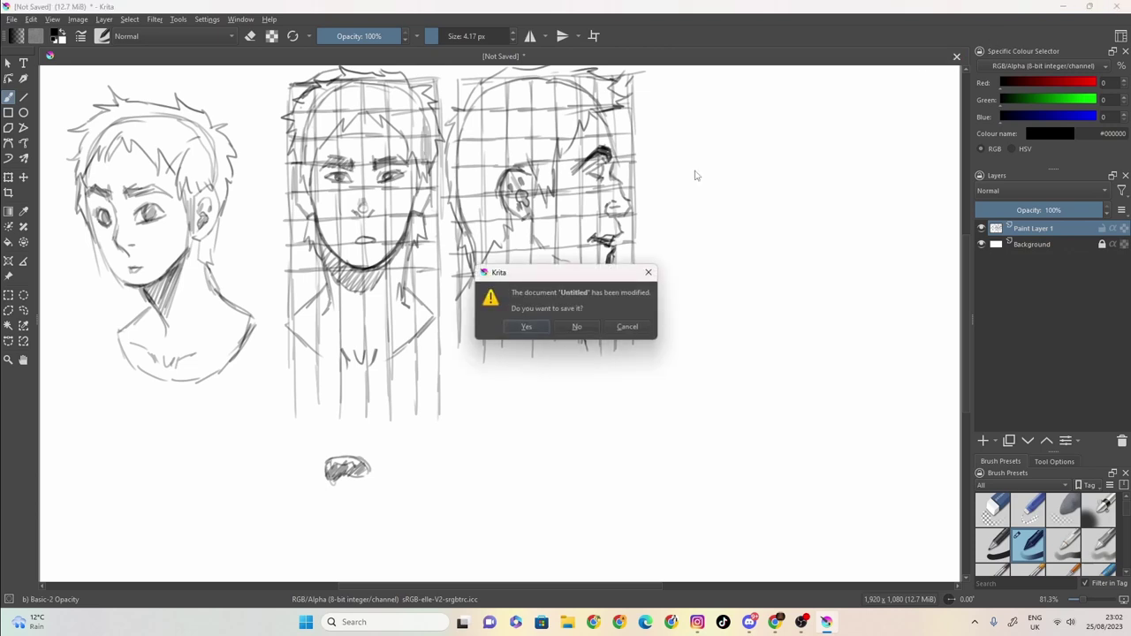
{"action": "left_click", "coordinate": [536, 326]}
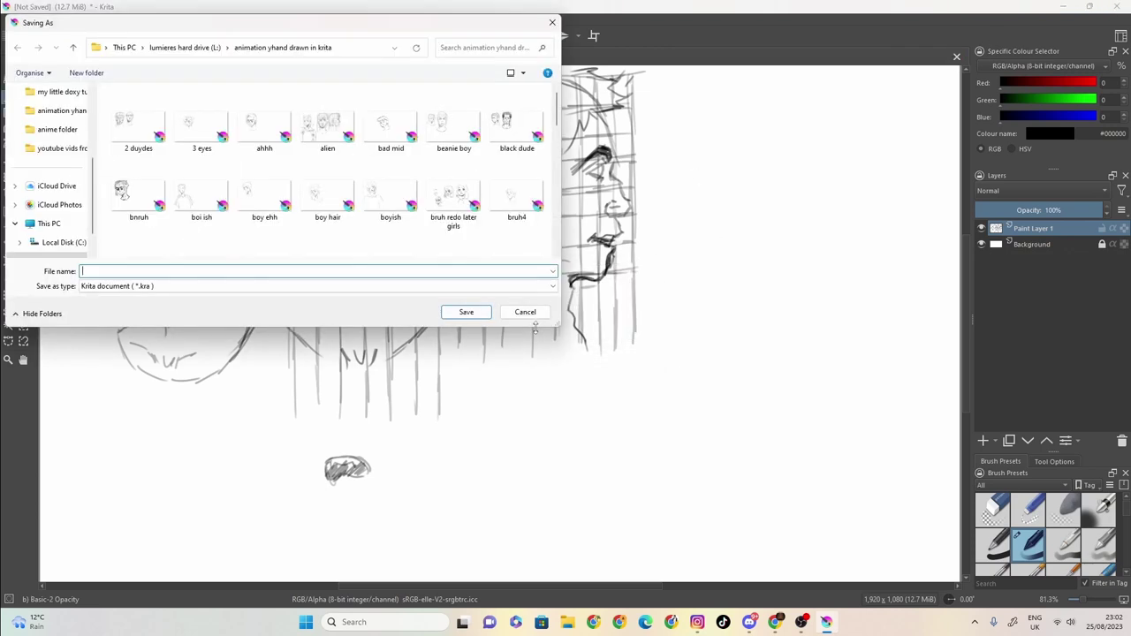
{"action": "type", "text": "nice"}
{"action": "key", "text": "ctrl+e"}
{"action": "type", "text": "yes"}
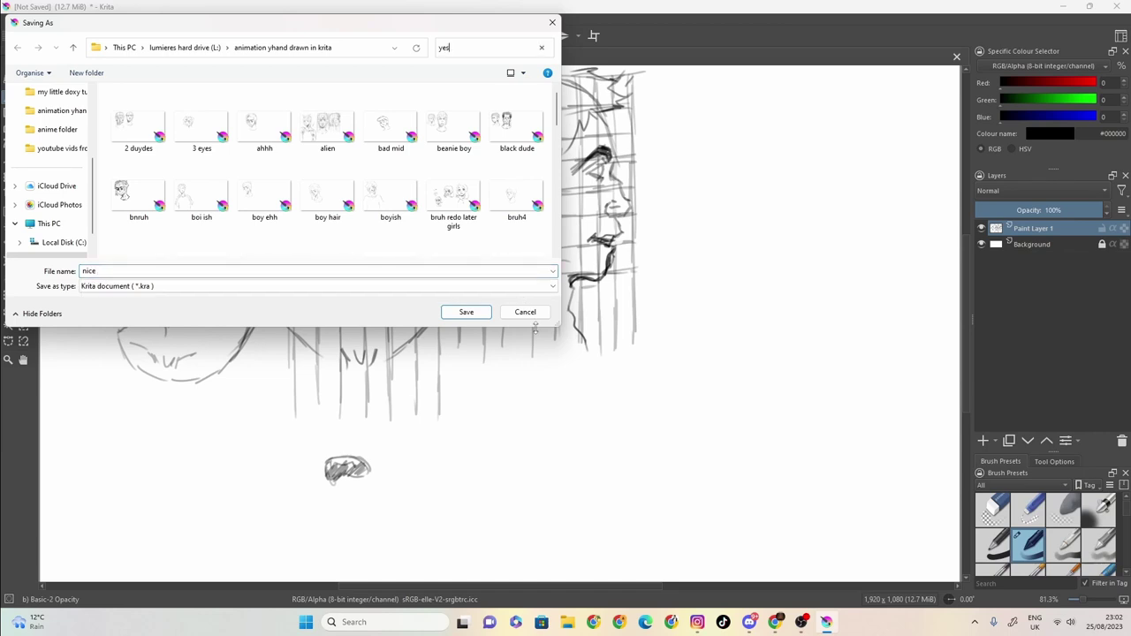
{"action": "type", "text": " bro"}
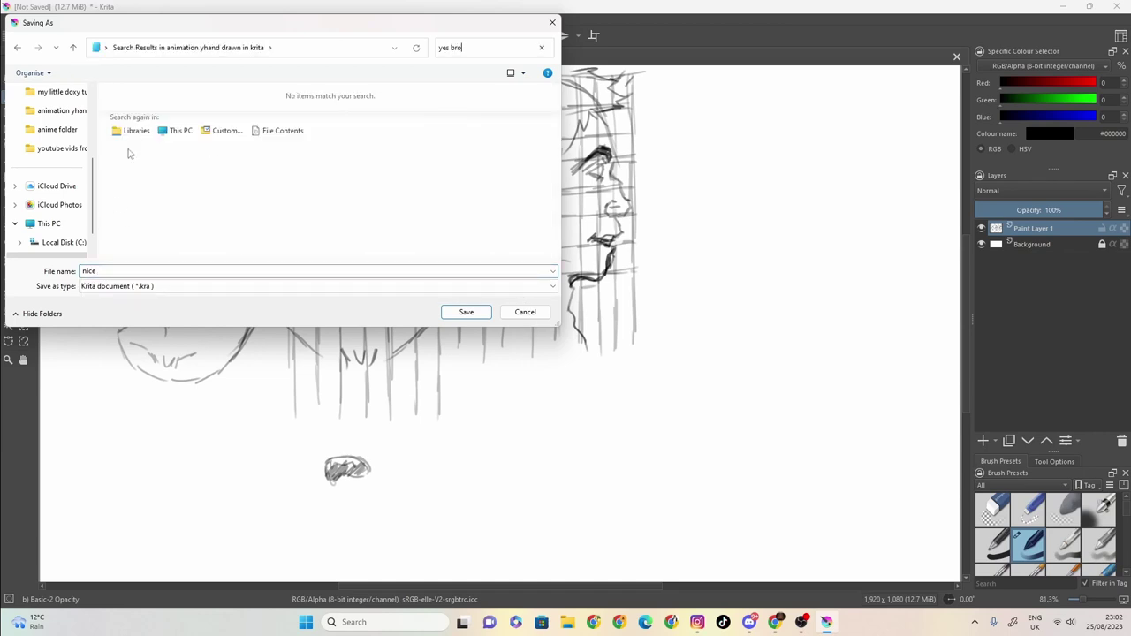
{"action": "left_click", "coordinate": [552, 22]}
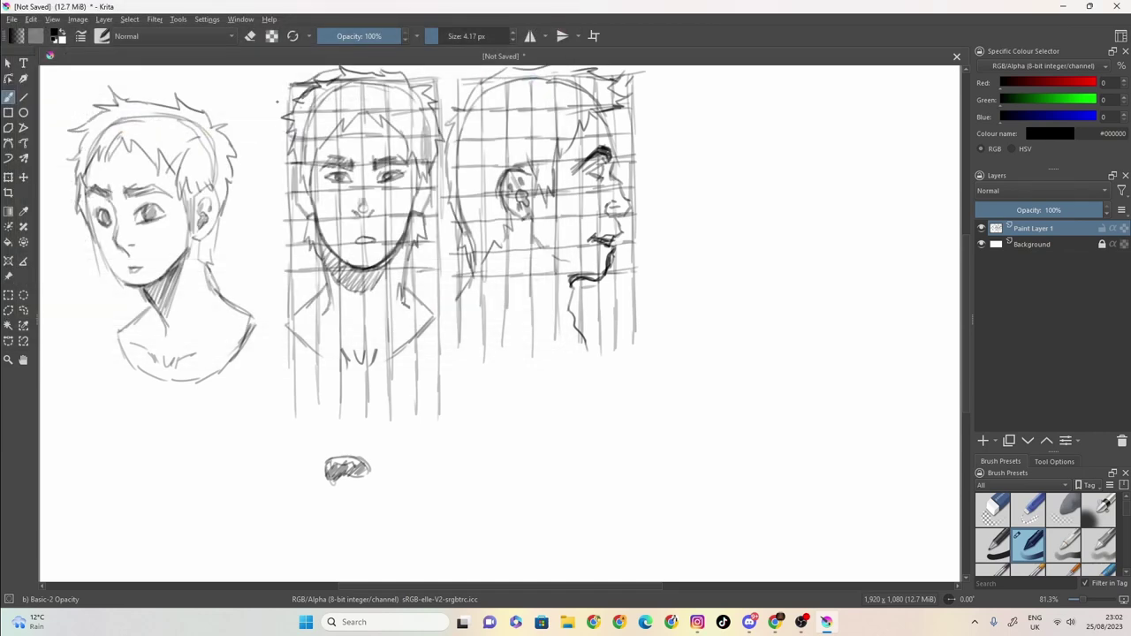
- Close Krita and save the modified drawing as a Krita document named "nice eyes bro" in the "animation yhand drawn in krita" folder
{"action": "left_click", "coordinate": [1113, 6]}
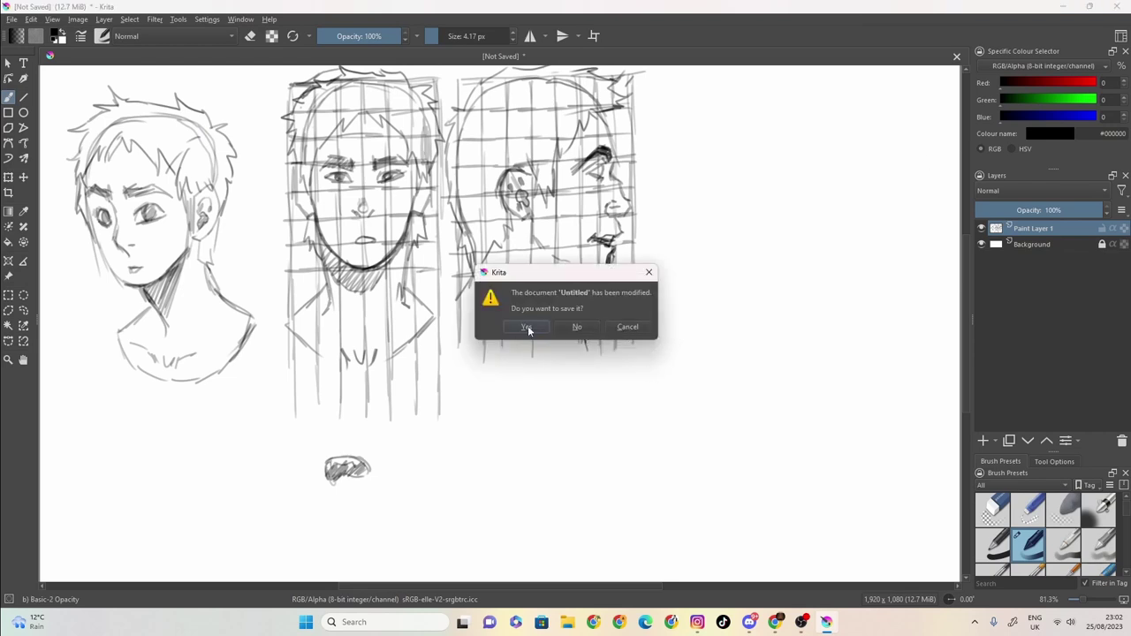
{"action": "left_click", "coordinate": [528, 328]}
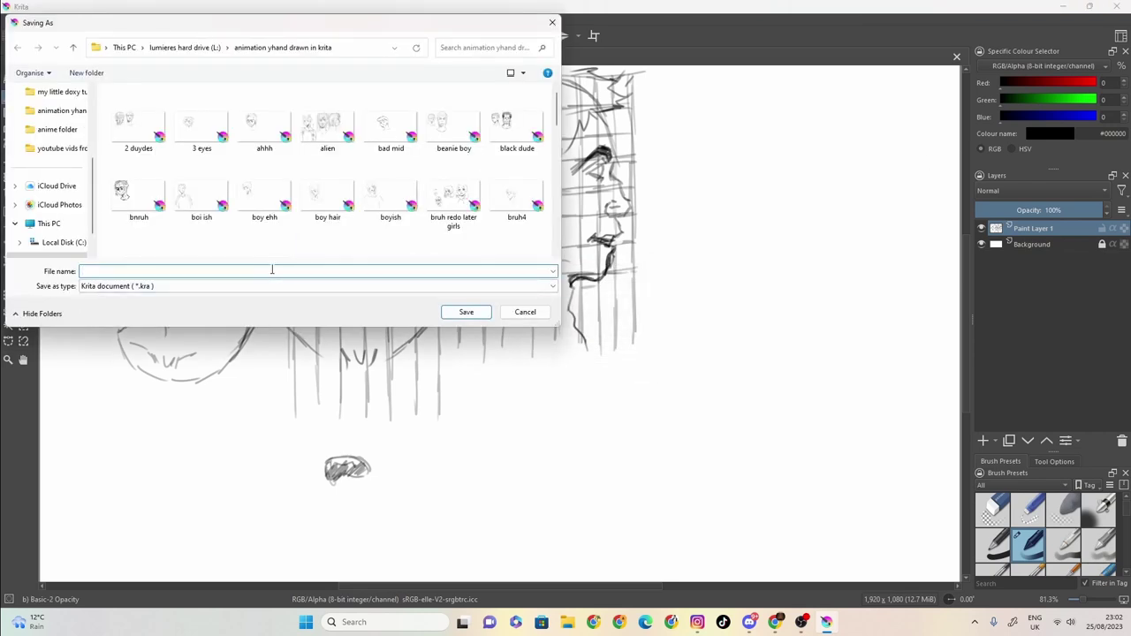
{"action": "type", "text": "nice eyes bro"}
{"action": "key", "text": "Return"}
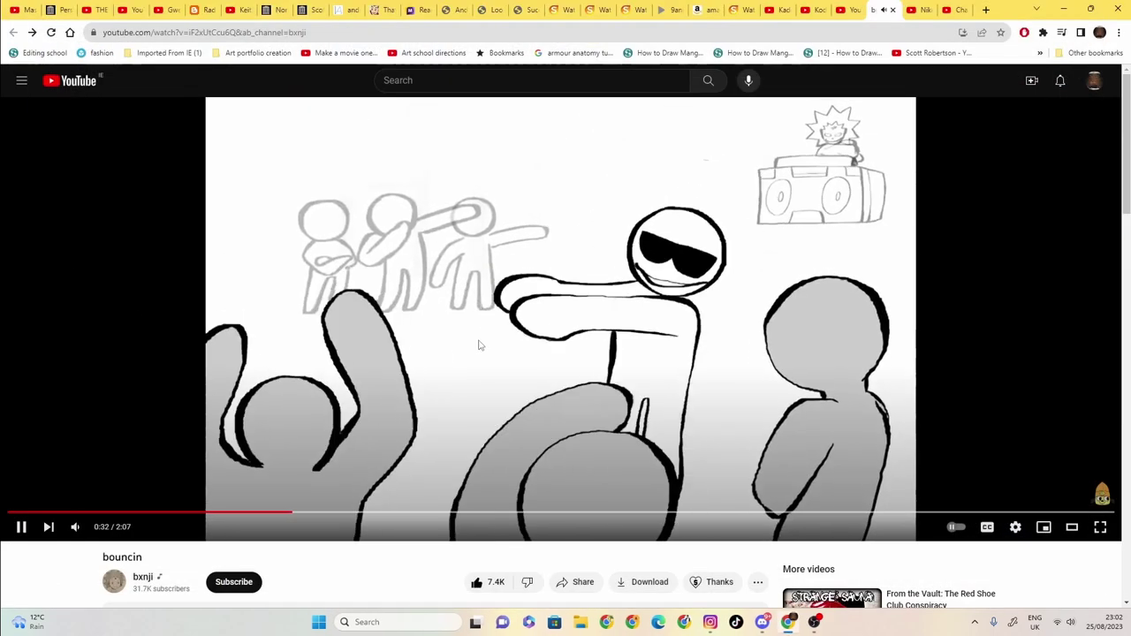
- Pause the "bouncin" video playing on YouTube and switch to the OBS window
{"action": "left_click", "coordinate": [478, 346]}
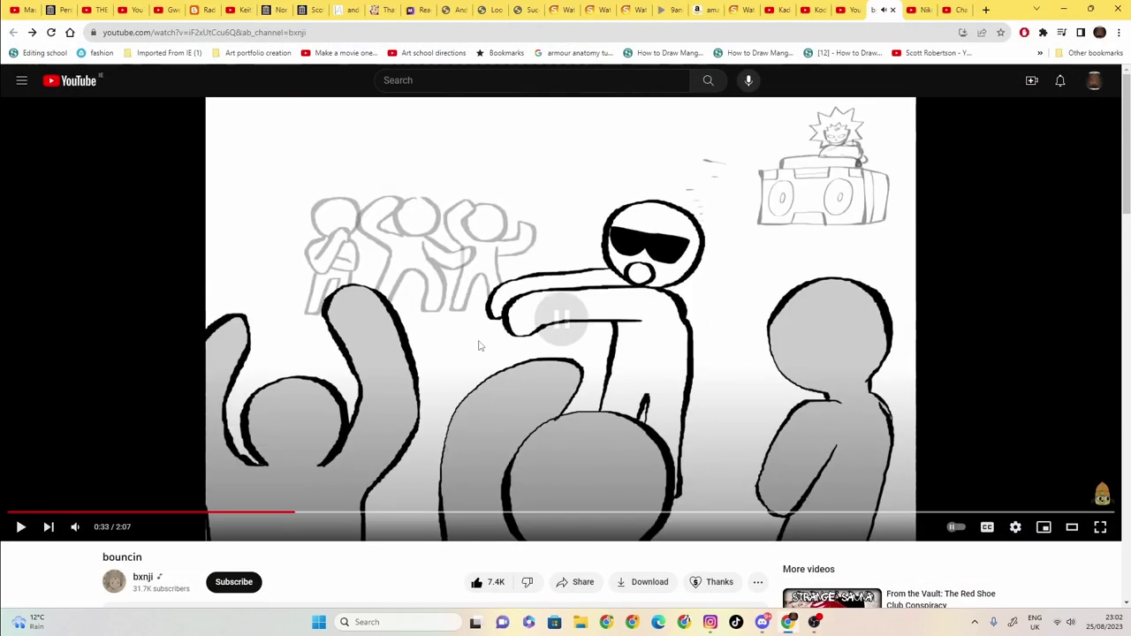
{"action": "left_click", "coordinate": [788, 622]}
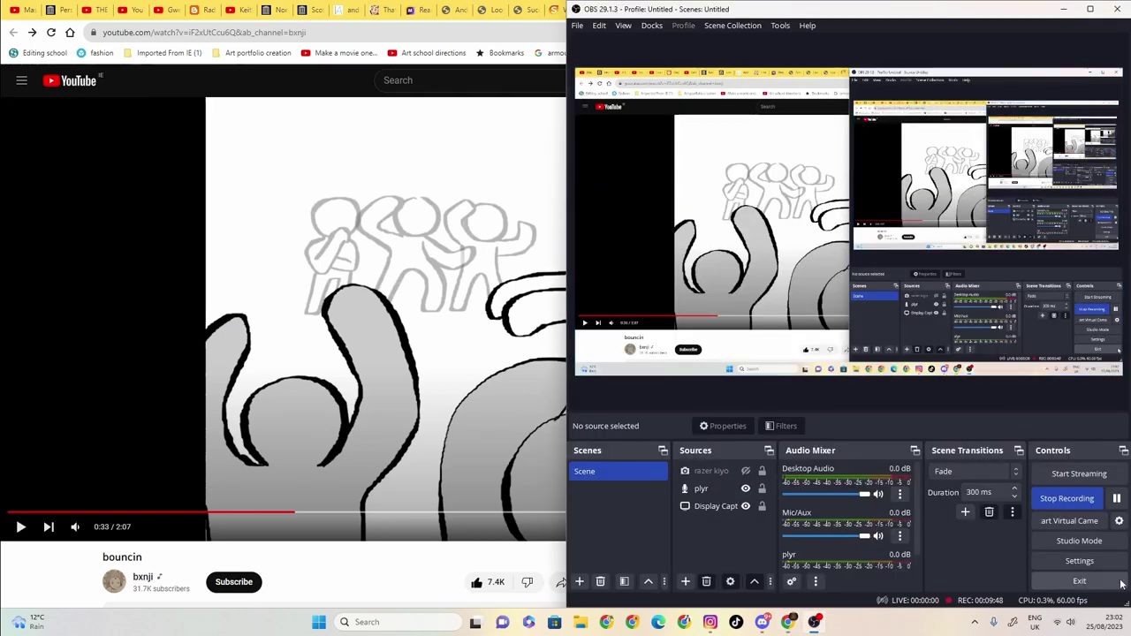